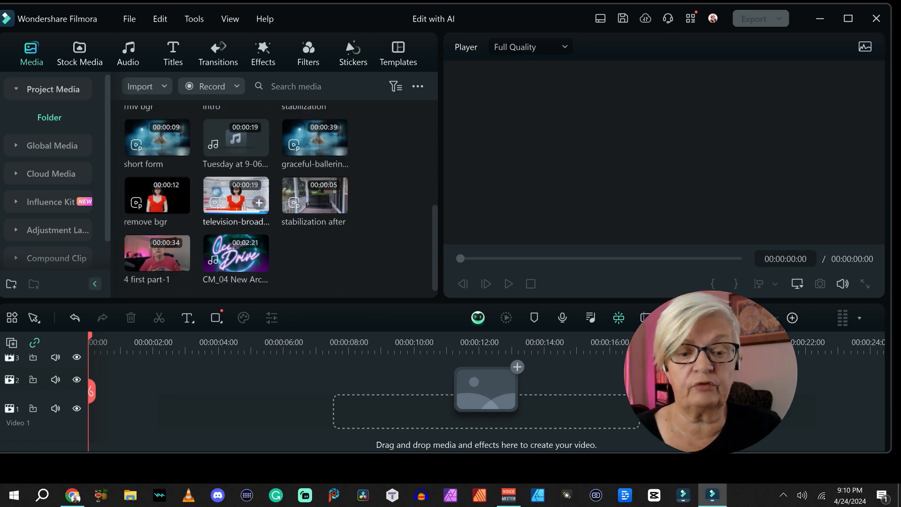
Place the television-broadcasting clip at the start of video track 1, keeping the project settings of 3840 x 2160 at 30fps.
left_click_drag(236, 195, 101, 411)
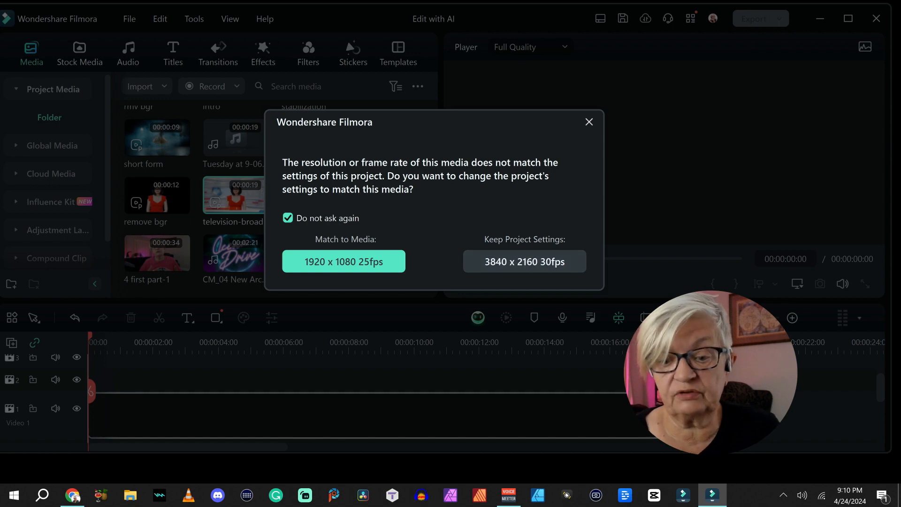
left_click(524, 262)
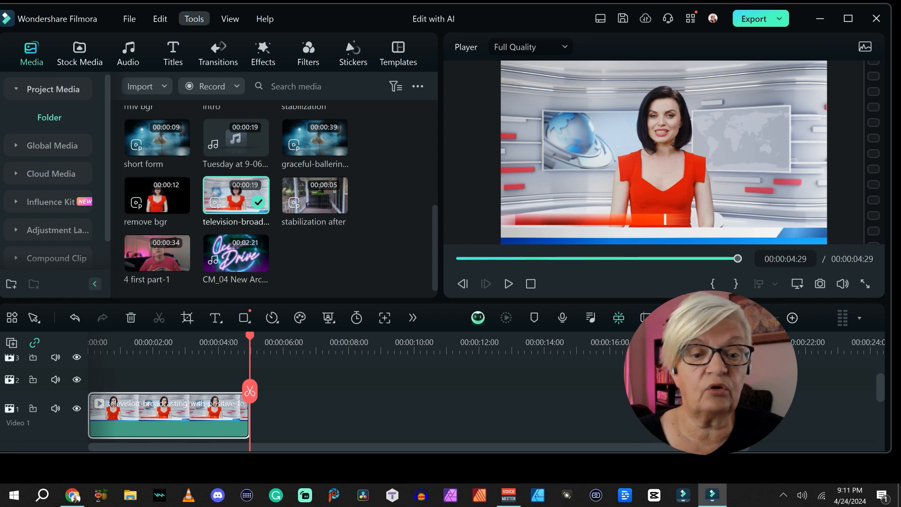
Try removing the television clip's background with AI Portrait, and reset the effect.
left_click(193, 18)
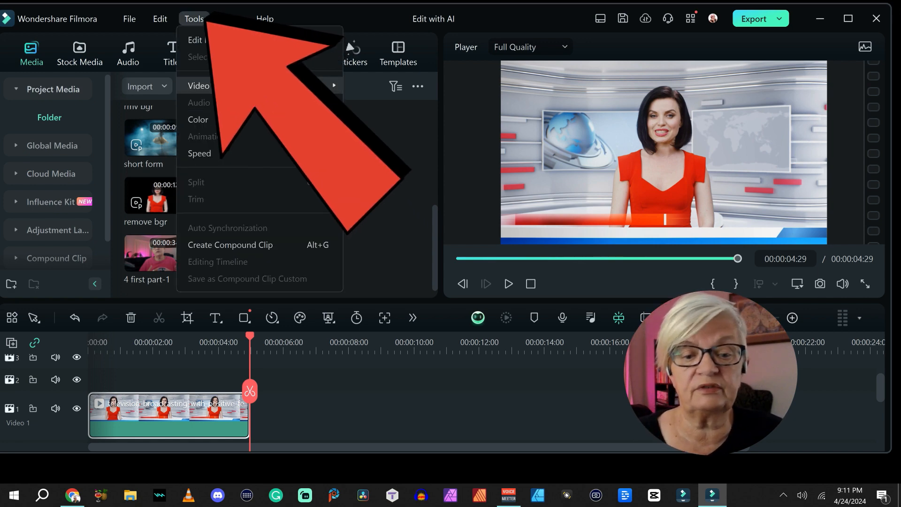
mouse_move(199, 85)
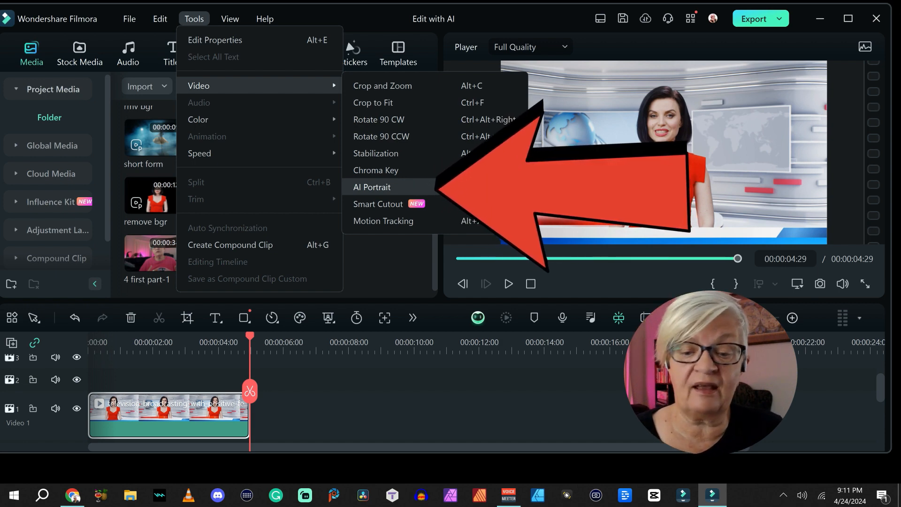
left_click(372, 188)
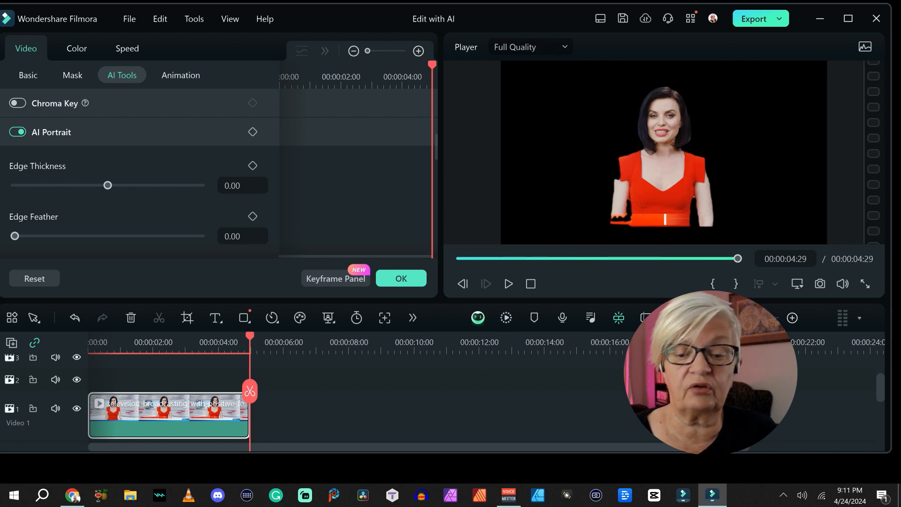
left_click(35, 278)
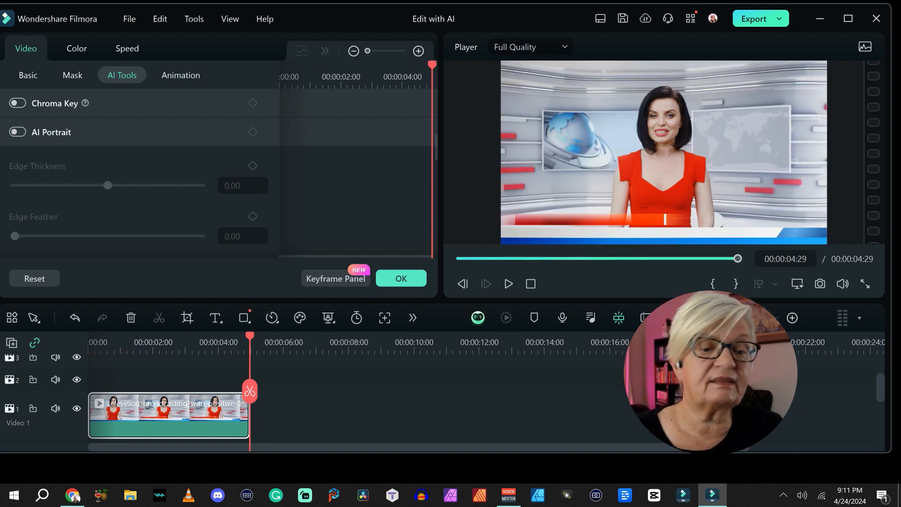
Enable Smart Cutout for the television clip and open its cutout editor.
scroll(140, 164, "down", 3)
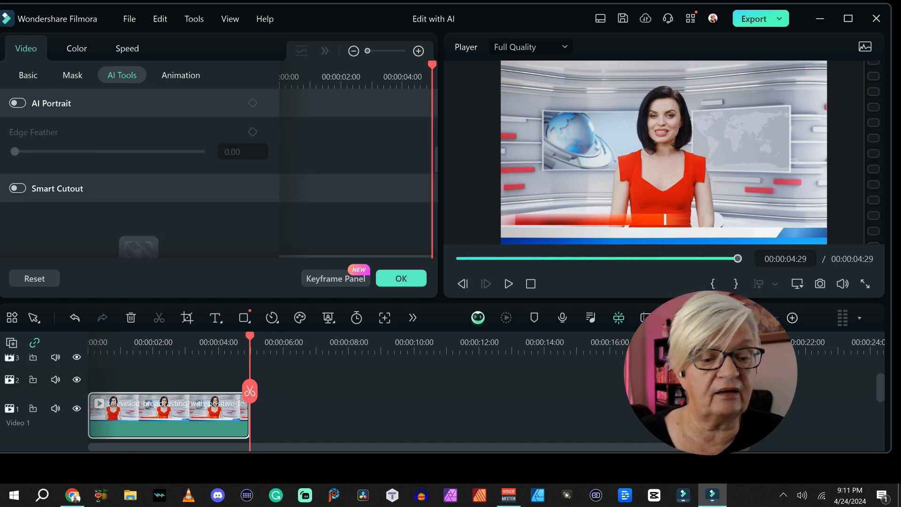
scroll(141, 188, "down", 1)
scroll(141, 188, "up", 5)
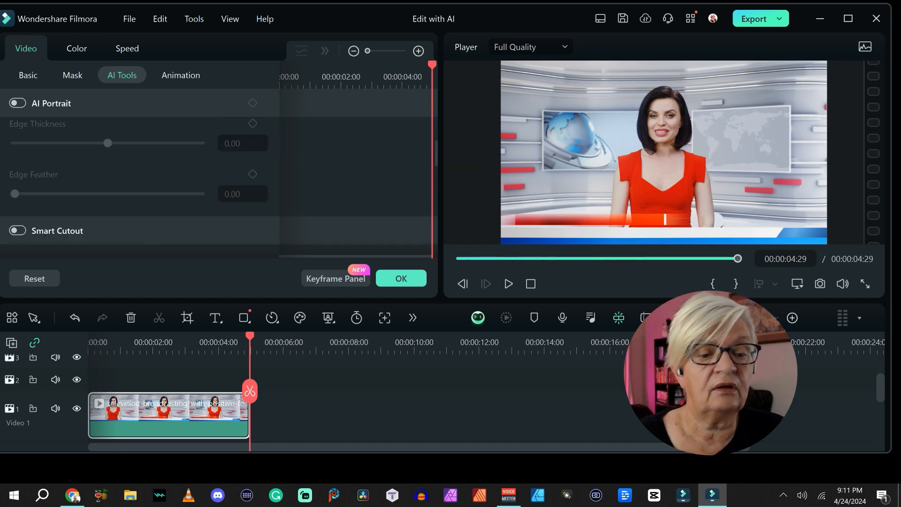
scroll(141, 187, "down", 5)
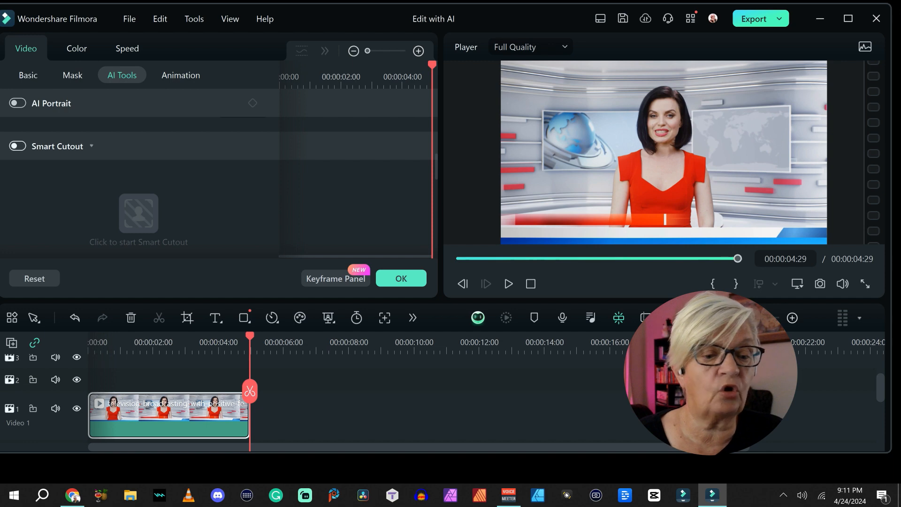
left_click(17, 146)
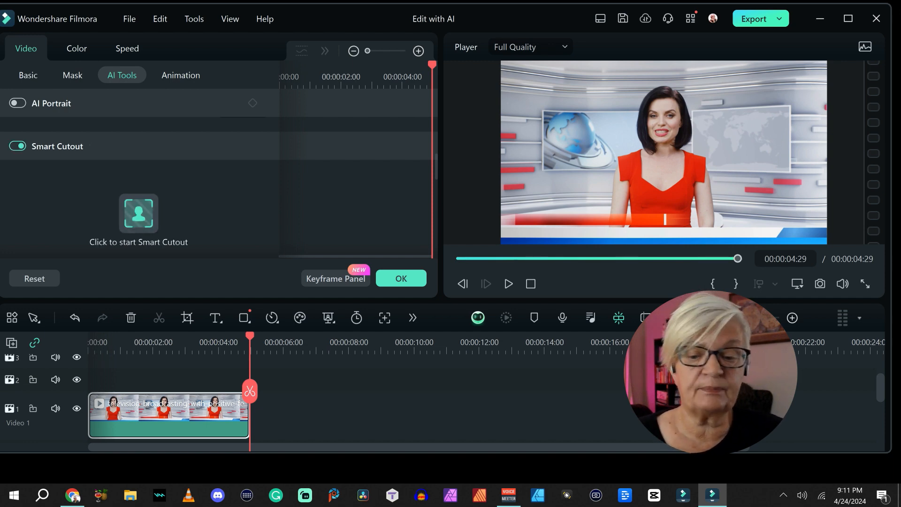
left_click(138, 213)
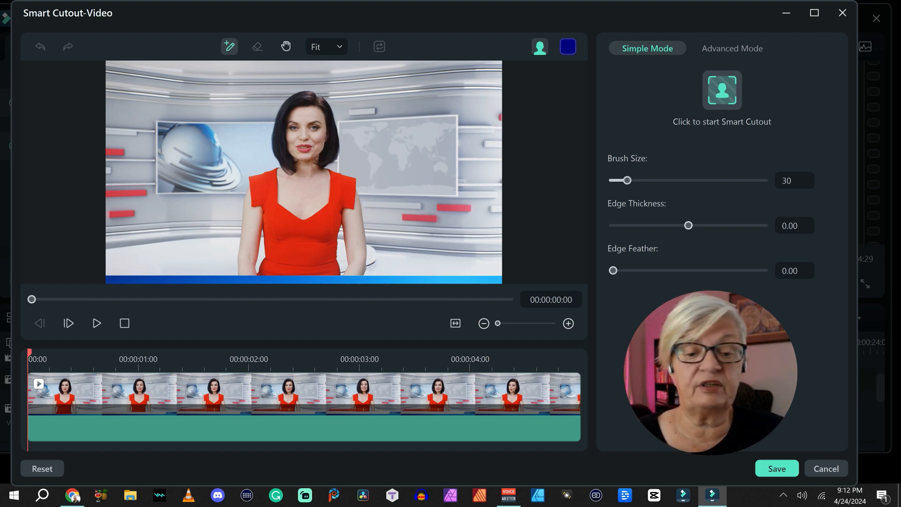
Brush over the presenter from head to waist to select her, and change the overlay color to light green.
mouse_move(306, 103)
left_mouse_down()
mouse_move(313, 134)
mouse_move(306, 277)
left_mouse_up()
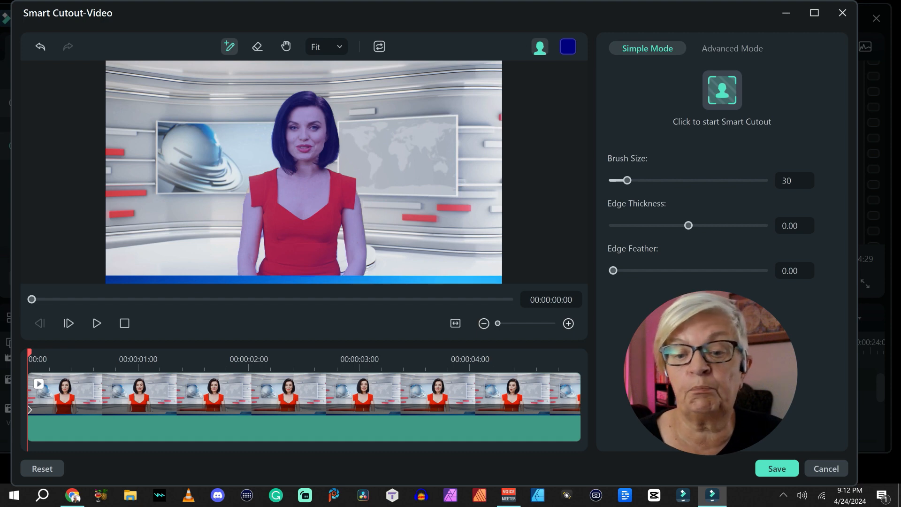
left_click(567, 47)
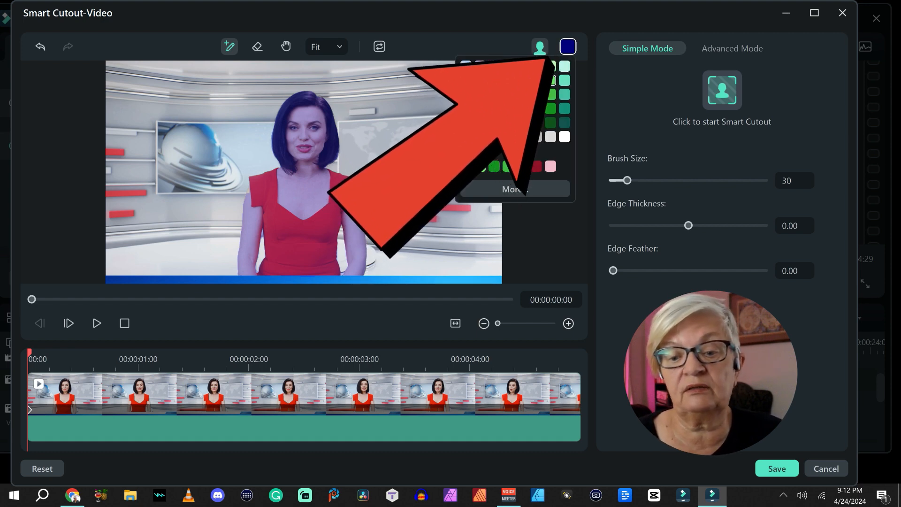
left_click(550, 94)
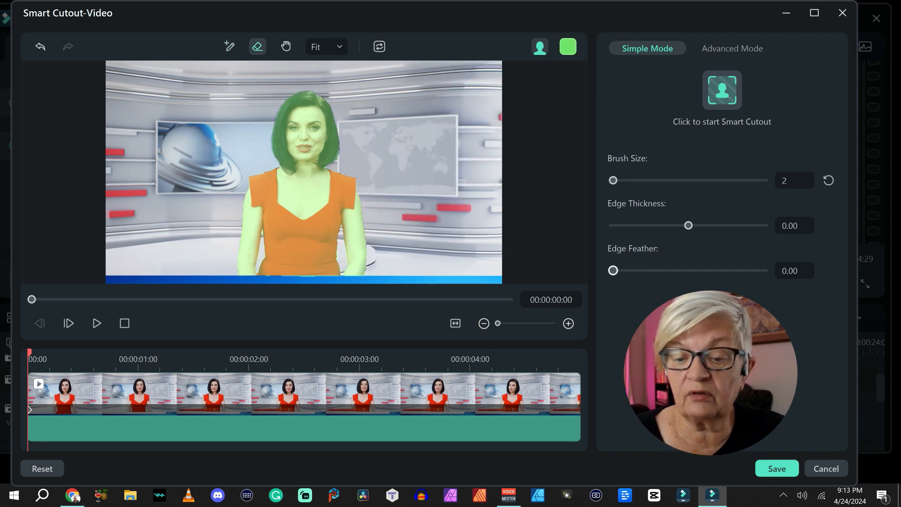
Set the cutout's Edge Feather to 1.12 and preview it on the transparency grid and a black background.
mouse_move(688, 226)
left_mouse_down()
mouse_move(721, 225)
mouse_move(669, 226)
mouse_move(688, 225)
left_mouse_up()
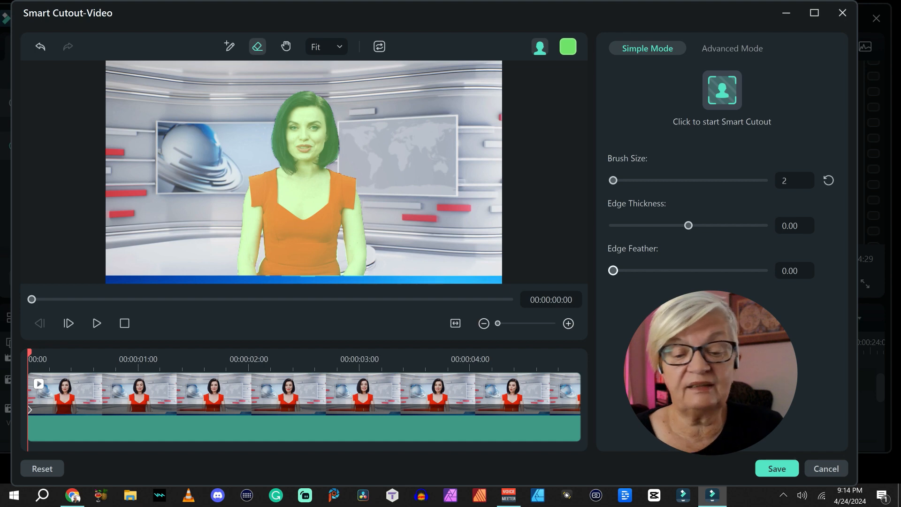
left_click_drag(613, 270, 620, 271)
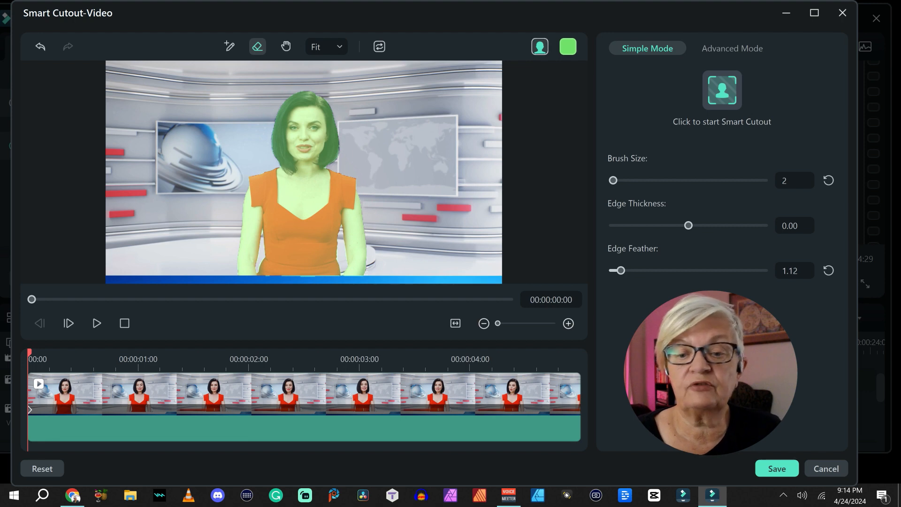
left_click(540, 47)
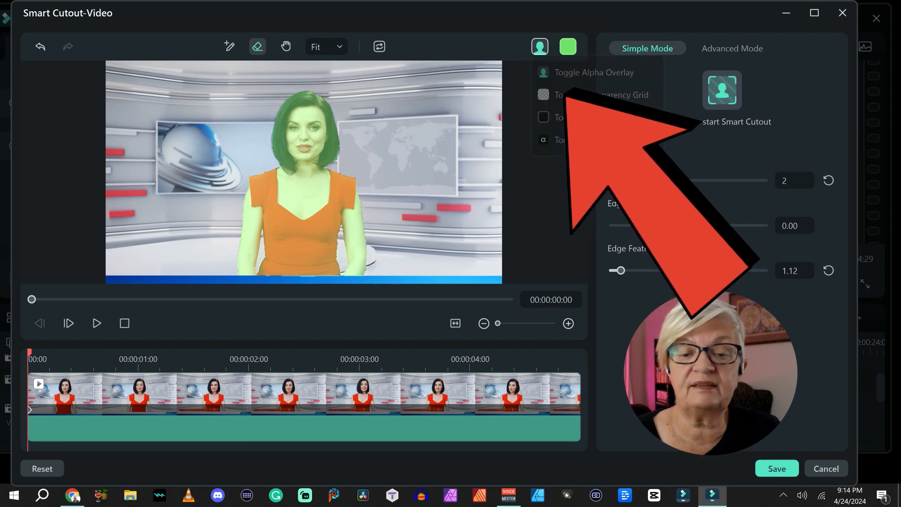
left_click(595, 94)
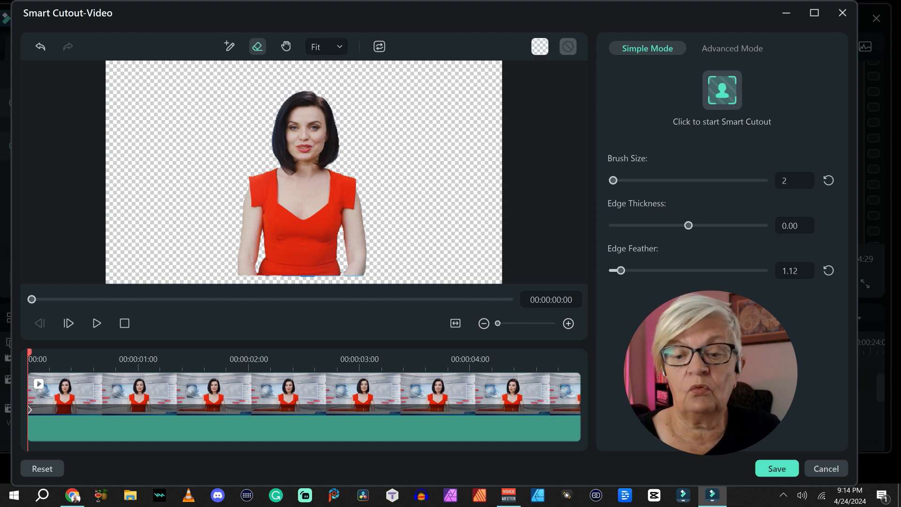
left_click(540, 47)
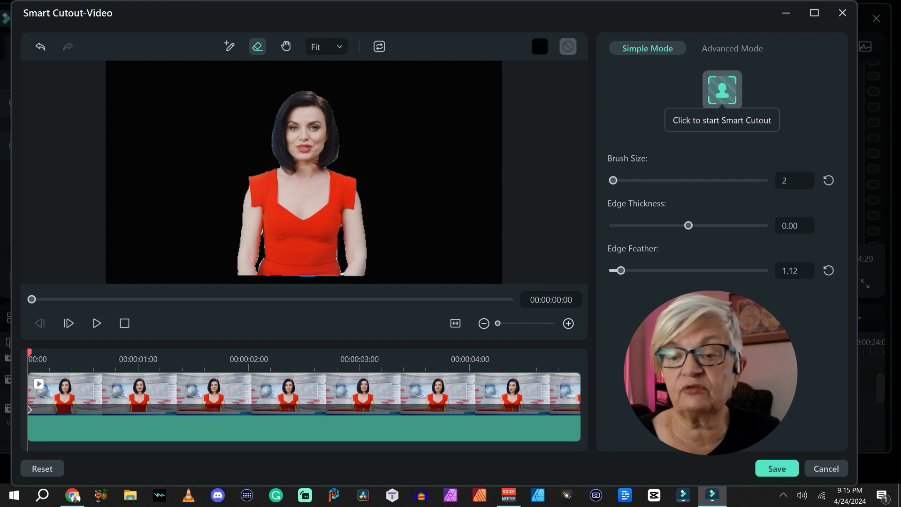
Process and save the Smart Cutout, and check the timeline result at 00:00:01:21.
left_click(722, 89)
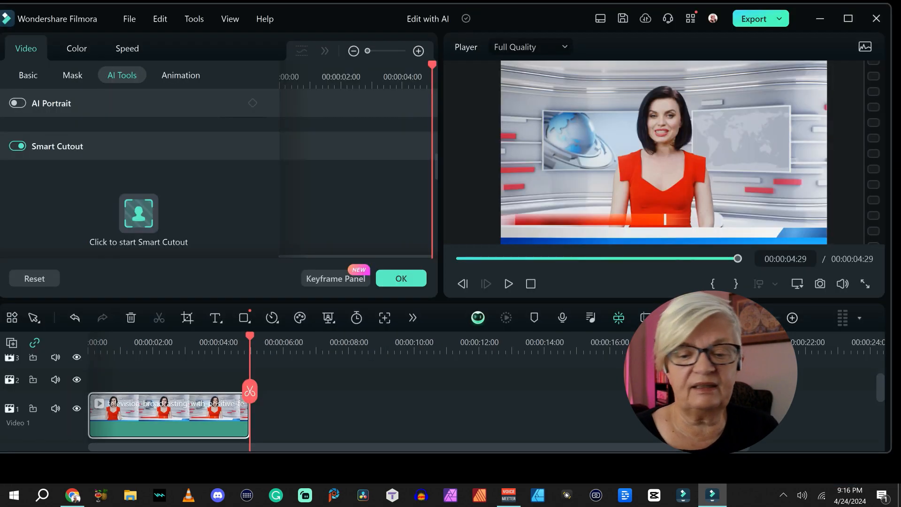
left_click(143, 343)
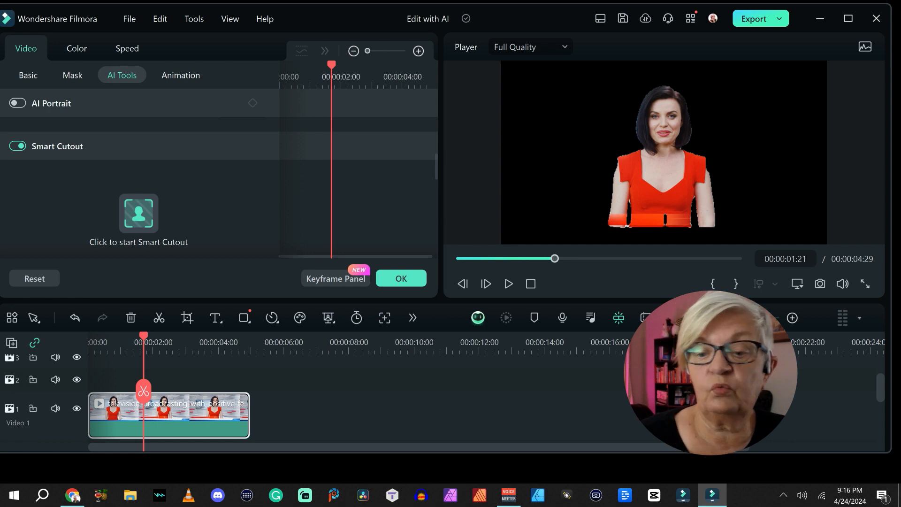
Move the cutout clip up to video track 2 and place the Big Sun Setting nature stock clip beneath it on track 1.
left_click_drag(187, 410, 181, 380)
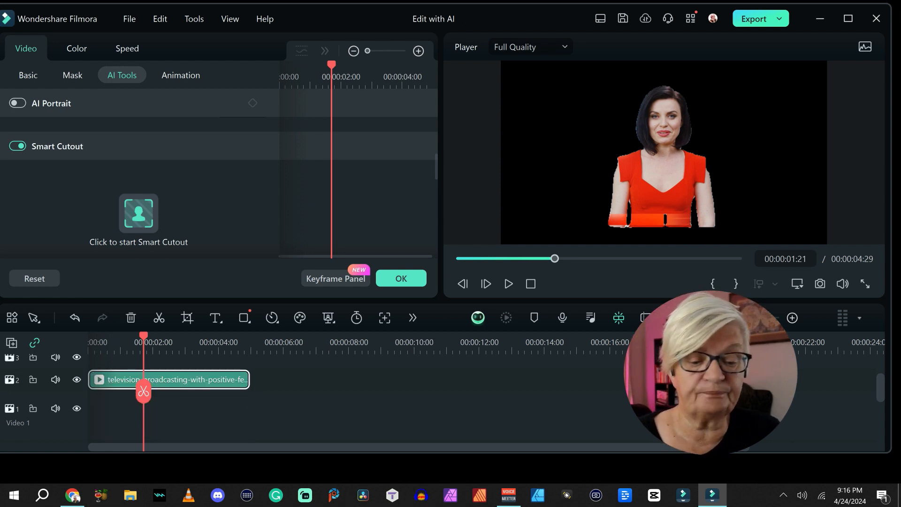
left_click(401, 279)
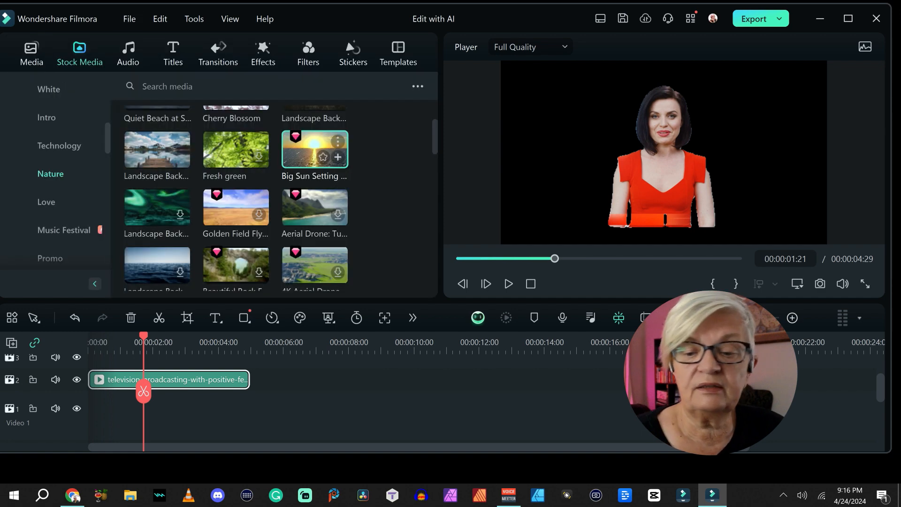
left_click_drag(314, 150, 99, 398)
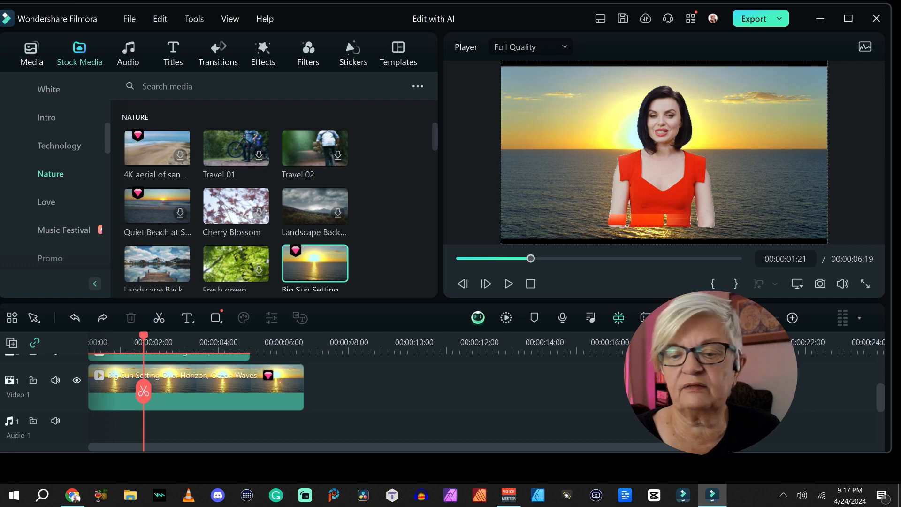
Select the presenter clip on track 2 and shift her down and to the right over the sunset background.
scroll(197, 399, "up", 3)
left_click(145, 390)
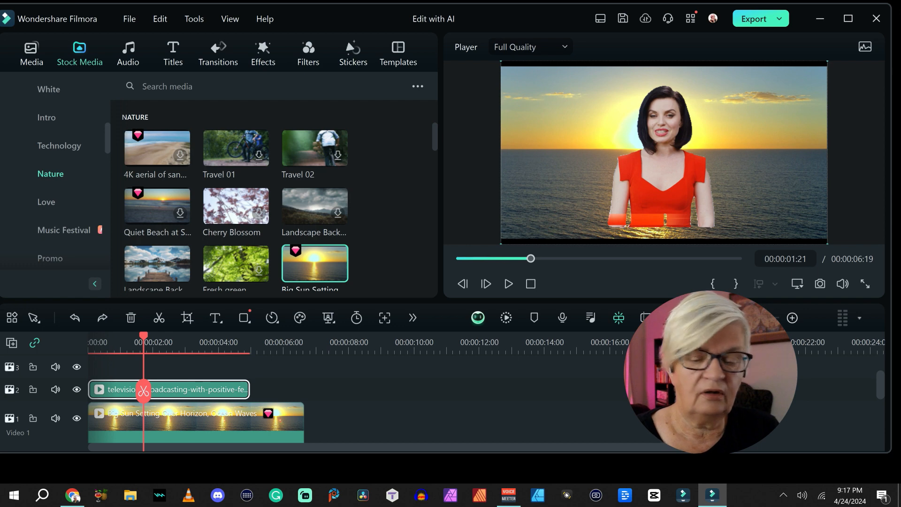
left_click_drag(666, 178, 733, 213)
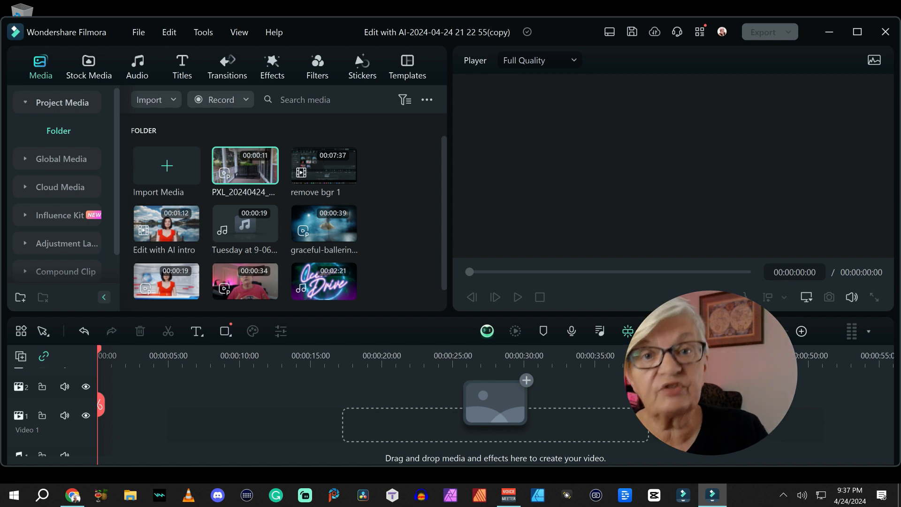
left_click_drag(245, 166, 100, 407)
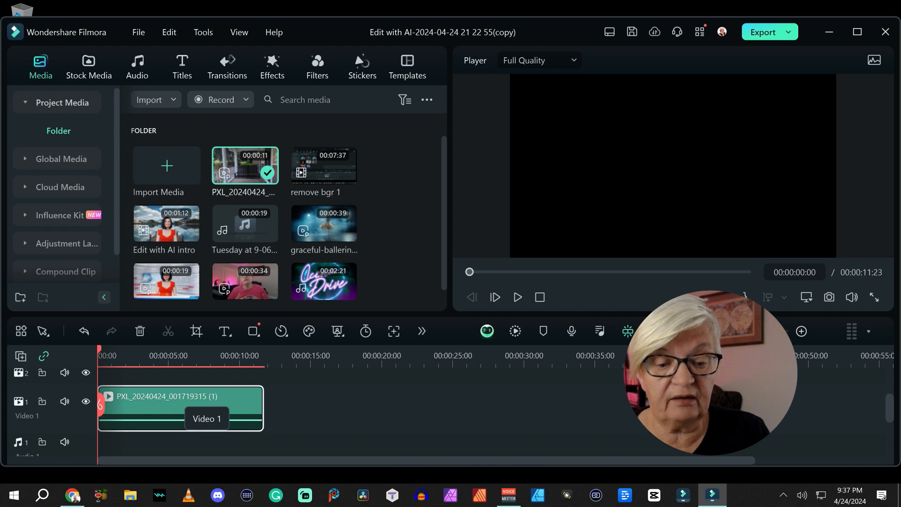
left_click(240, 32)
mouse_move(203, 32)
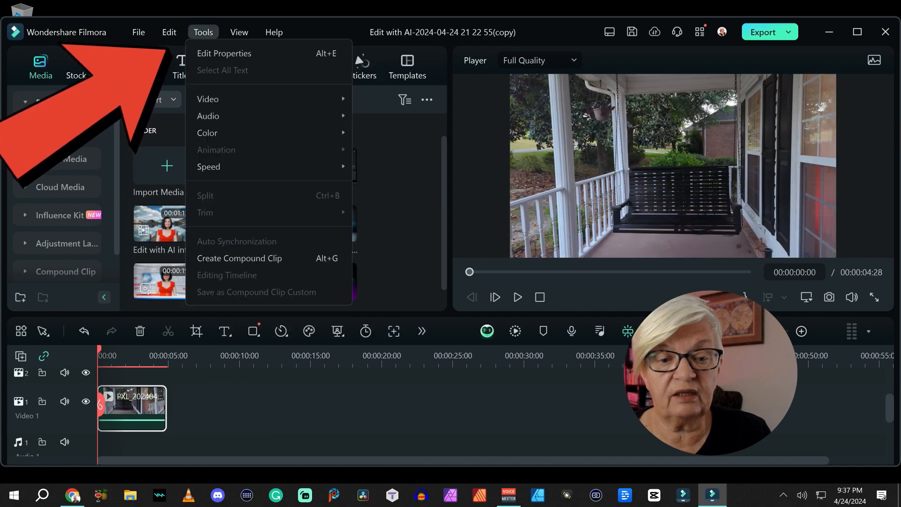
mouse_move(207, 99)
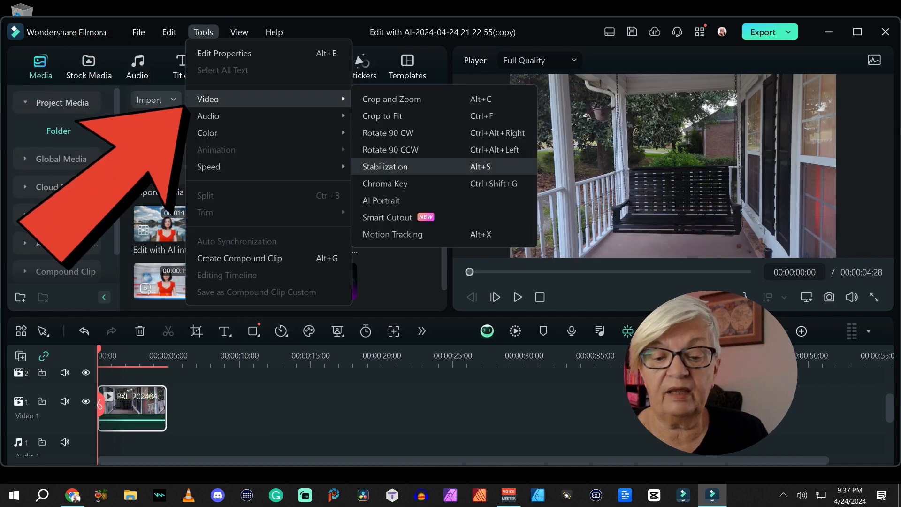
left_click(385, 166)
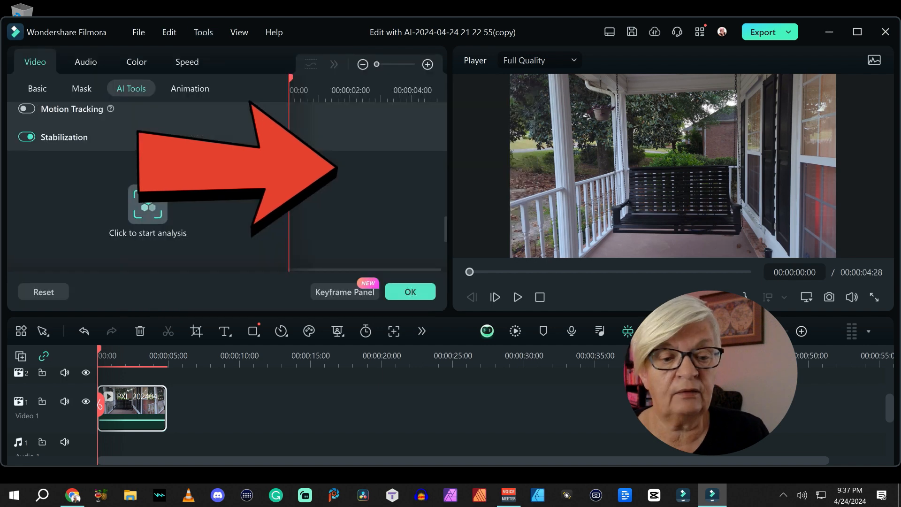
left_click(148, 204)
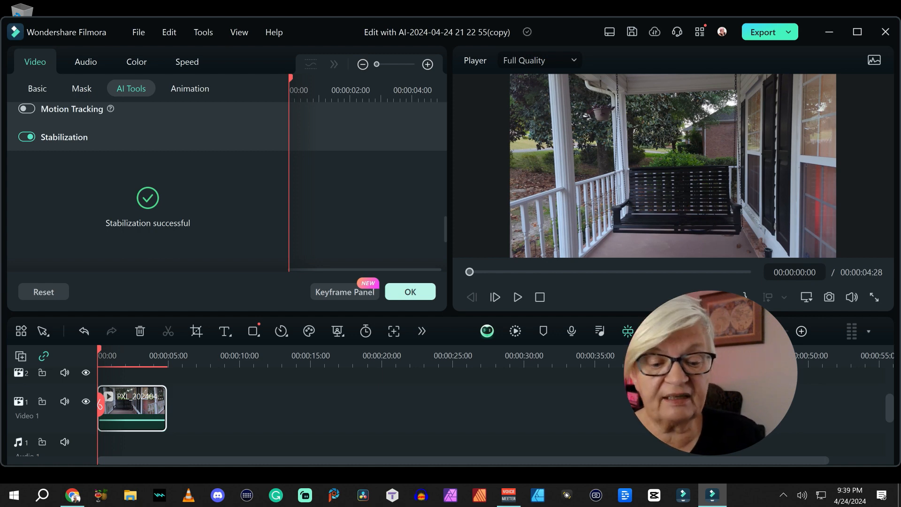
left_click(410, 292)
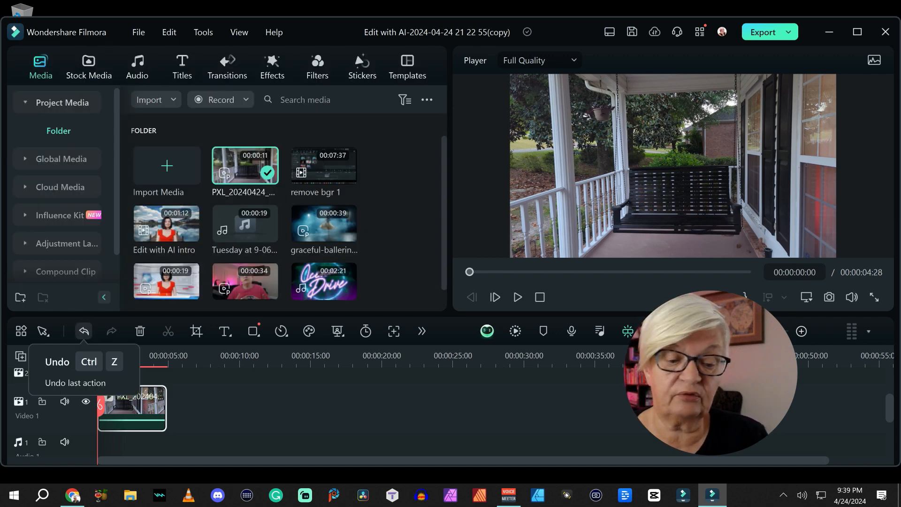
Undo the stabilization to play the original porch clip for comparison, and redo it.
left_click(83, 331)
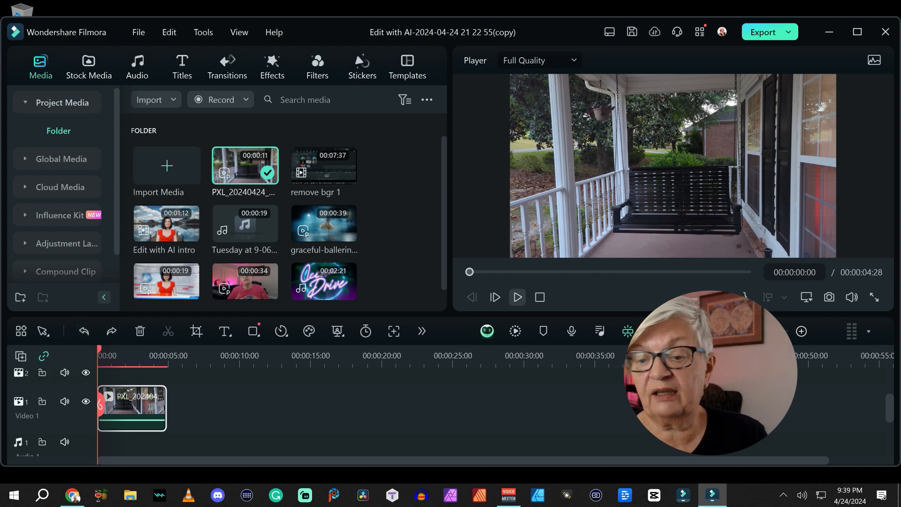
left_click(517, 296)
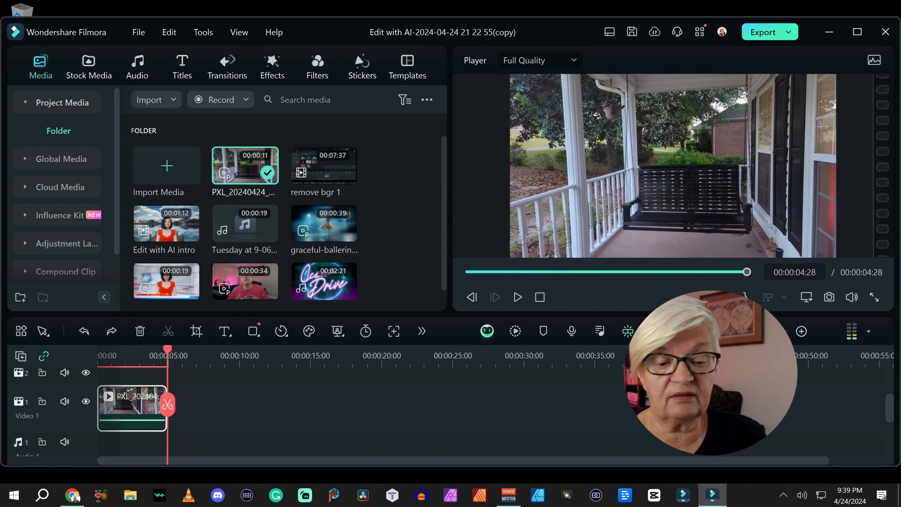
left_click(111, 331)
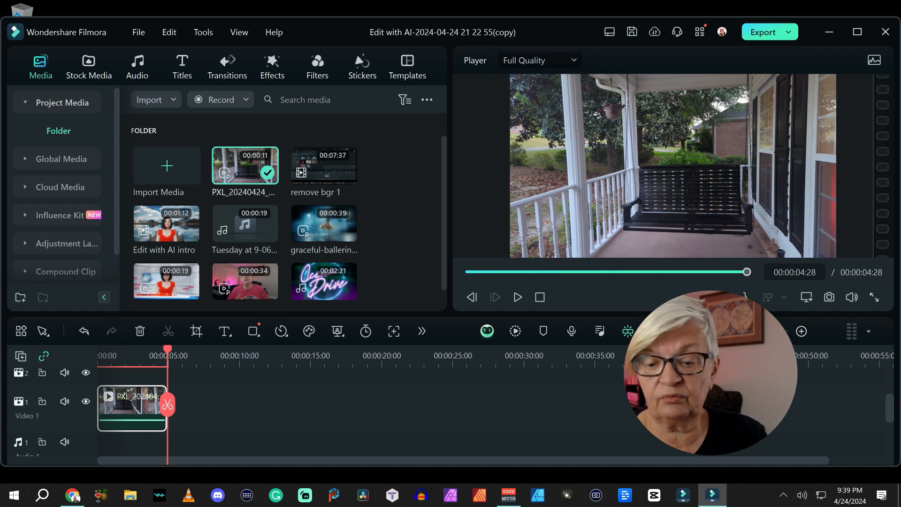
Play the stabilized porch clip from its beginning to check how steady the footage is.
left_click(540, 297)
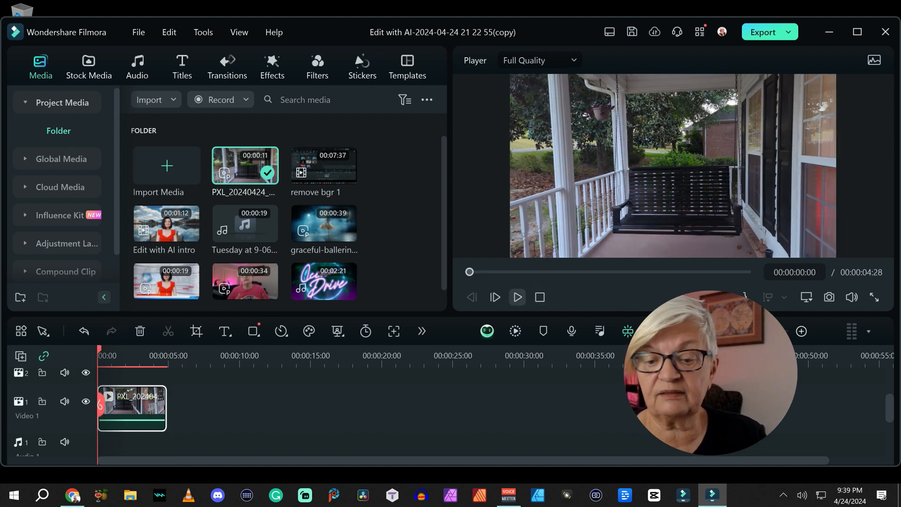
left_click(517, 296)
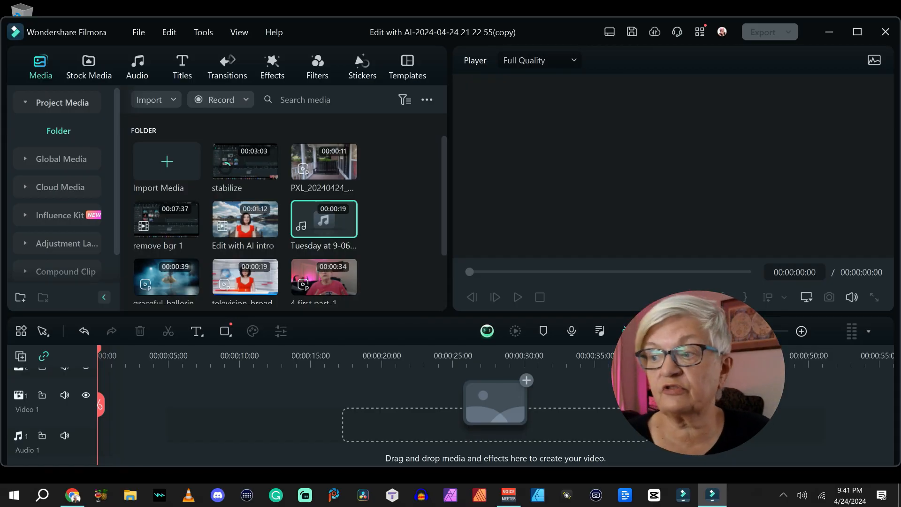
Add the Tuesday at 9-06 PM recording to audio track 1, trimmed at both ends to about 9 seconds, and play it from the start.
mouse_move(324, 220)
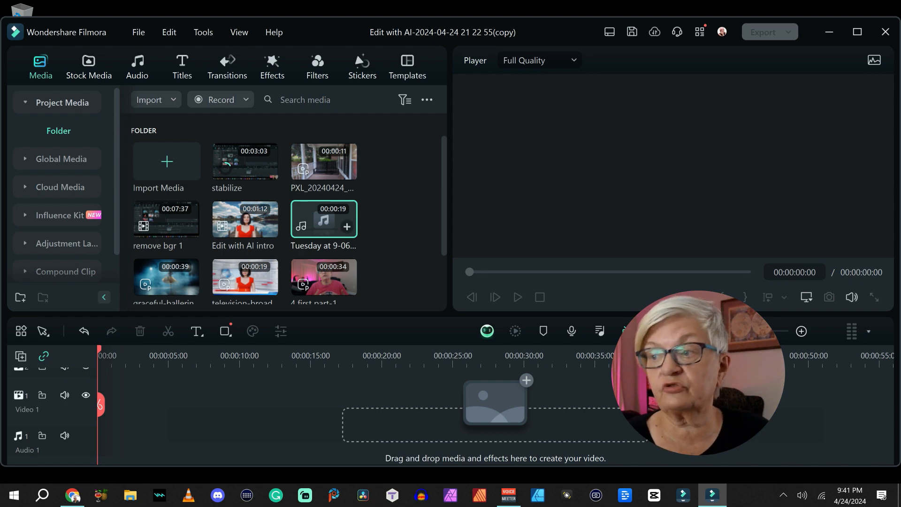
left_click(347, 226)
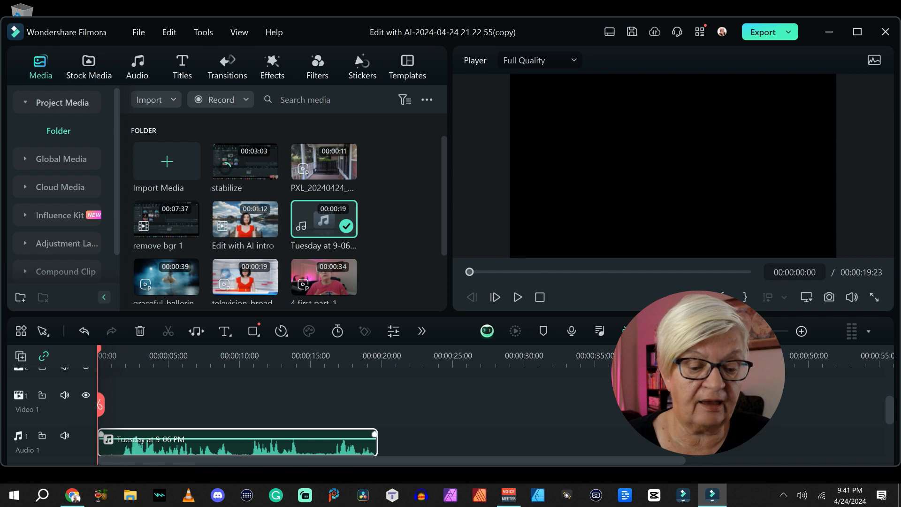
left_click_drag(99, 439, 119, 439)
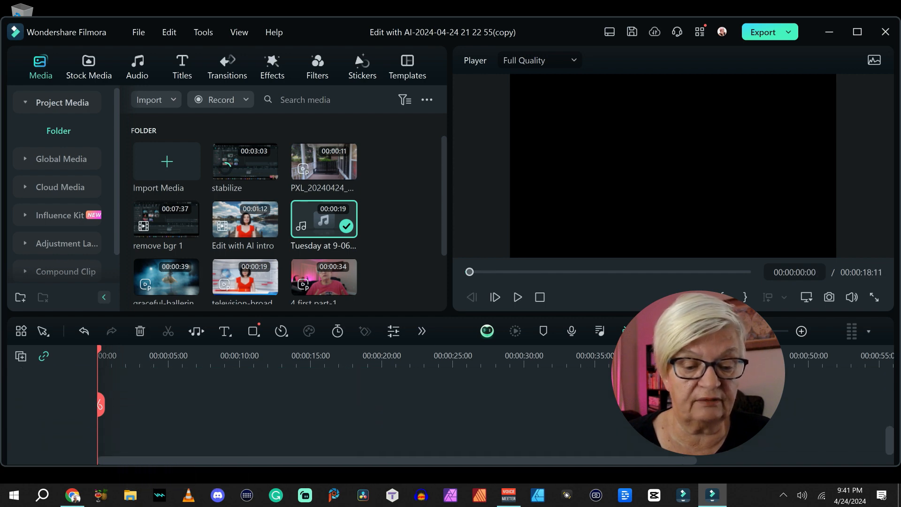
left_click_drag(223, 356, 225, 356)
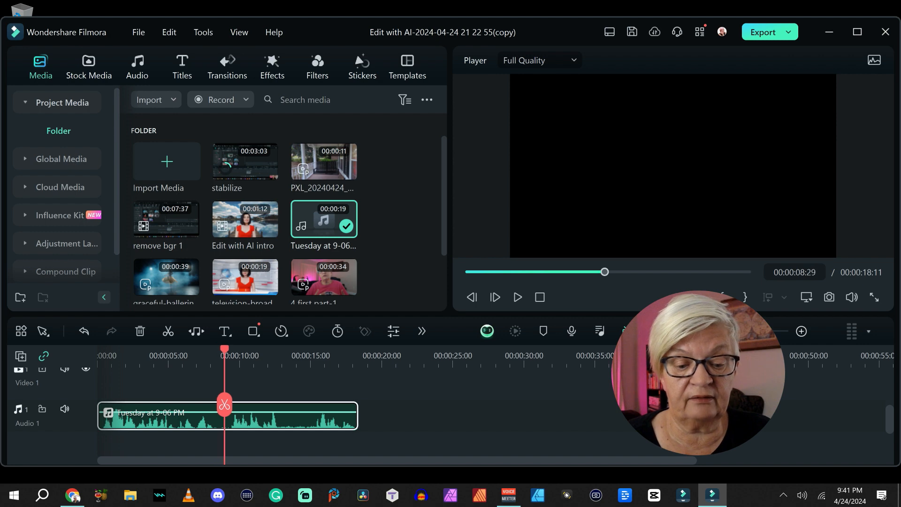
left_click(226, 405)
key("Delete")
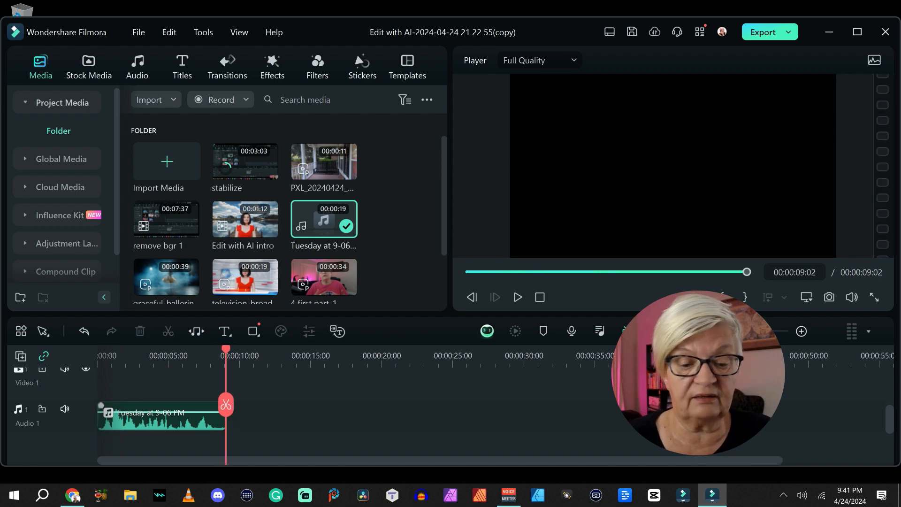
left_click(540, 297)
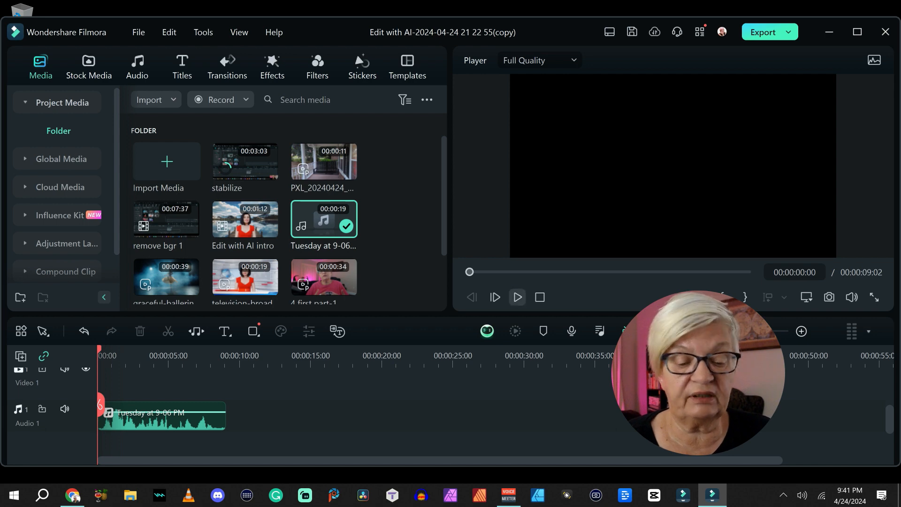
left_click(518, 296)
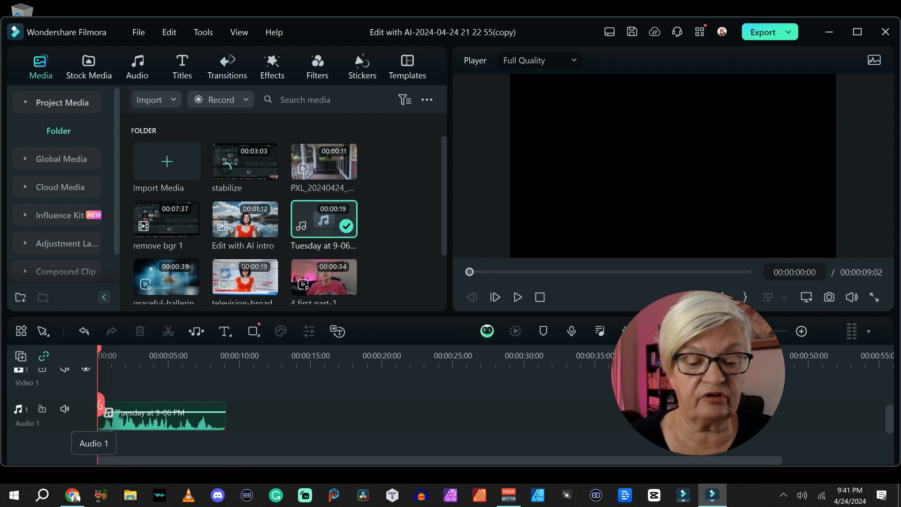
Turn on AI Speech Enhancement in the recording's Denoise audio settings and play the enhanced sound.
left_click(221, 408)
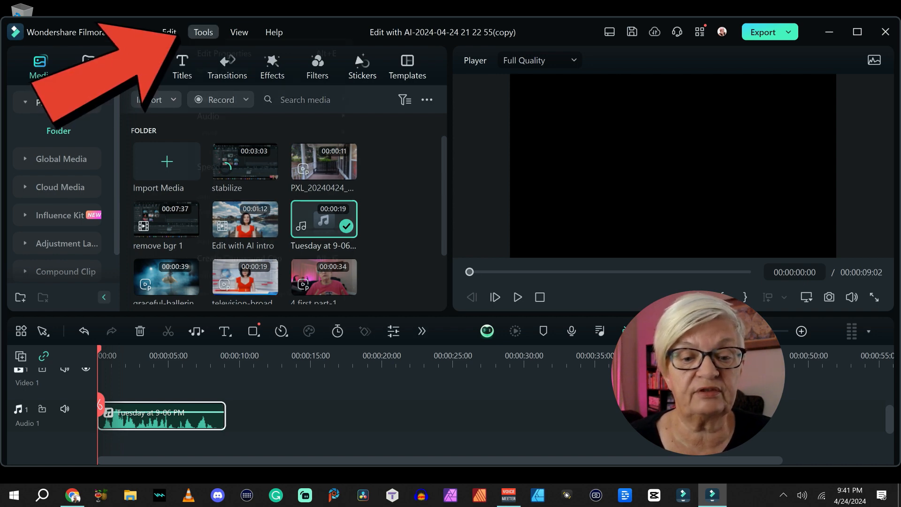
left_click(203, 32)
mouse_move(235, 115)
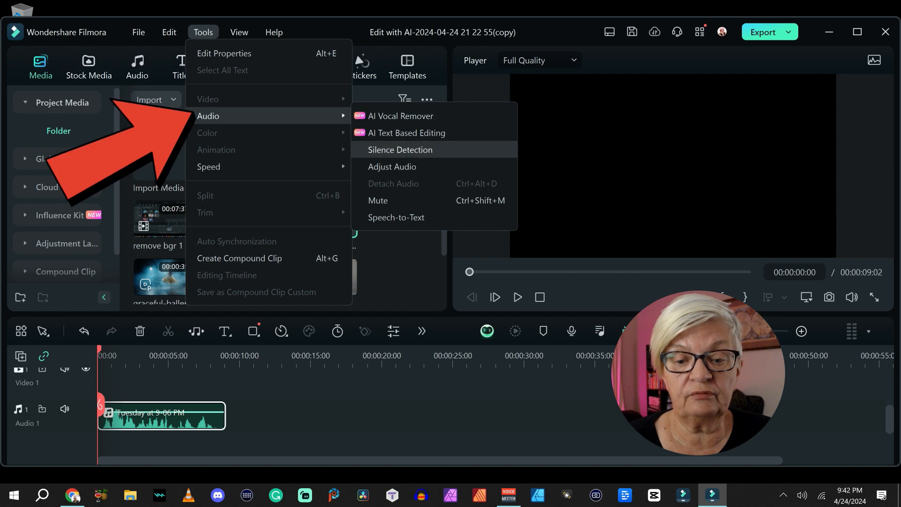
left_click(391, 167)
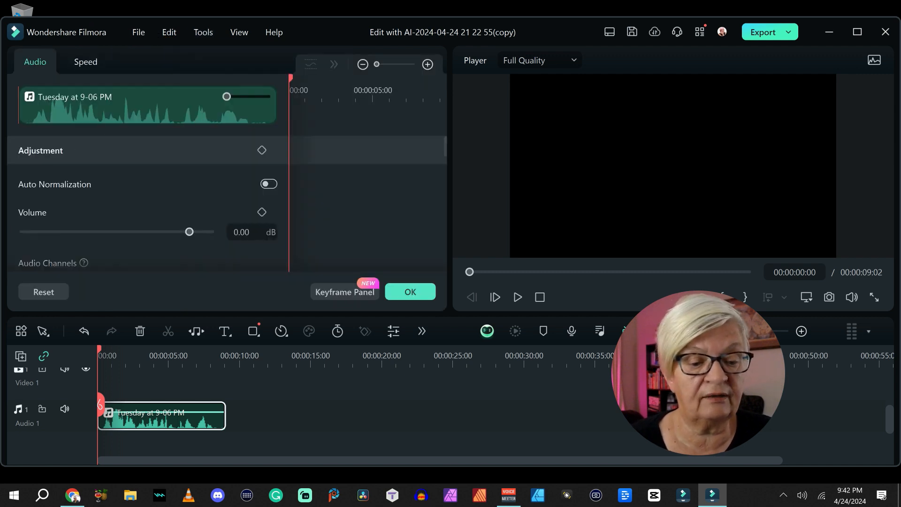
scroll(118, 212, "down", 5)
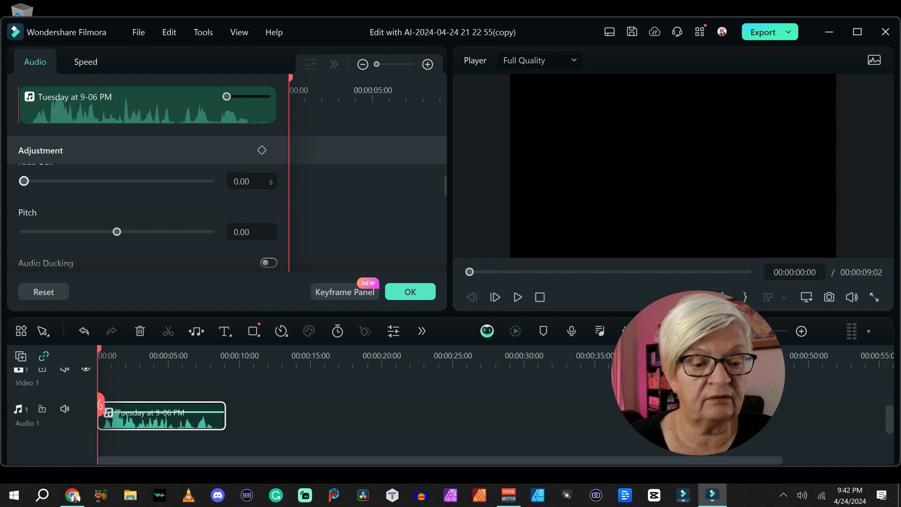
scroll(141, 211, "down", 3)
left_click(269, 193)
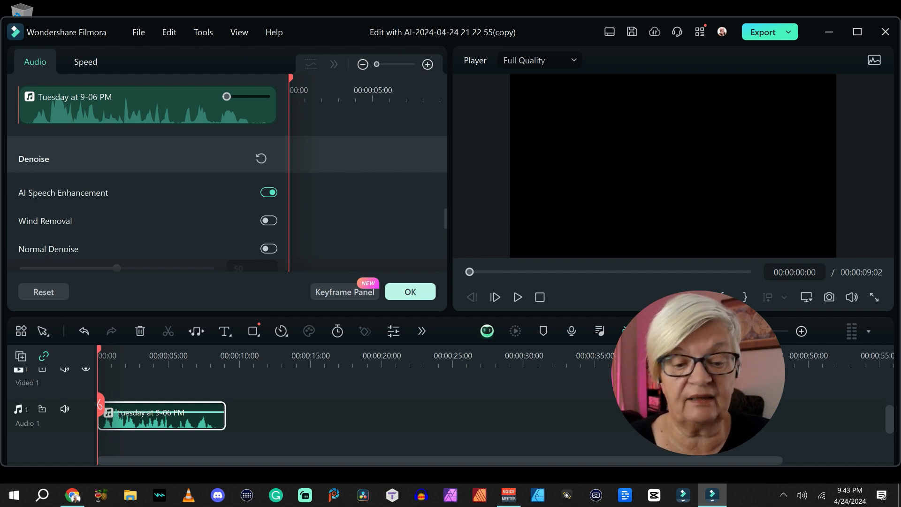
left_click(410, 291)
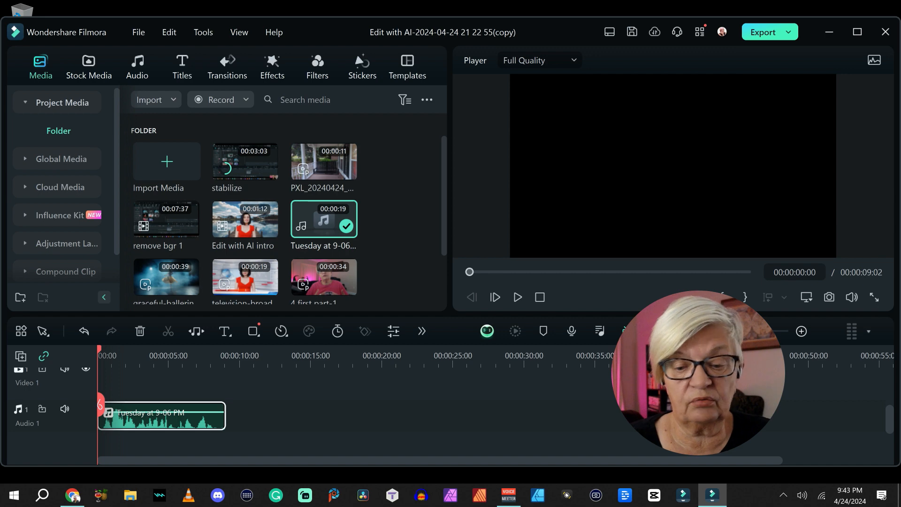
left_click(517, 297)
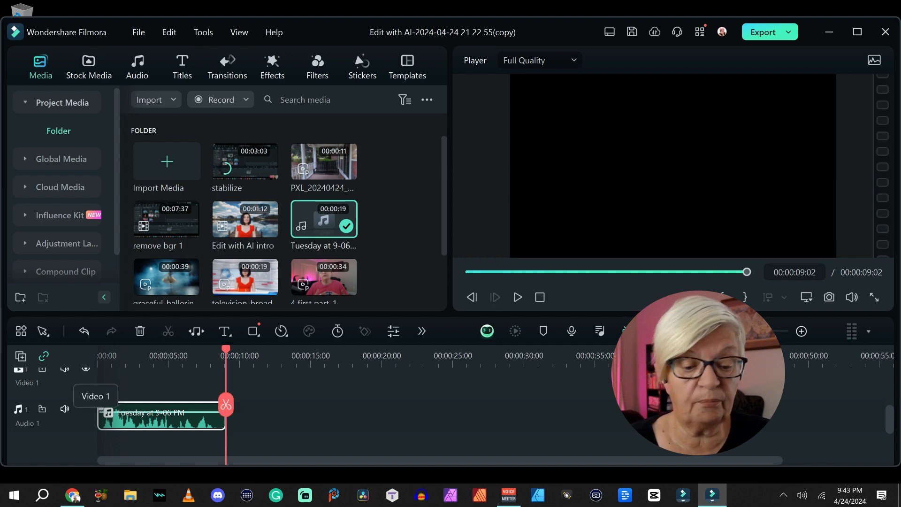
Undo the speech enhancement and apply Hum Removal at -11 dB to the recording, playing it from the start.
left_click(84, 331)
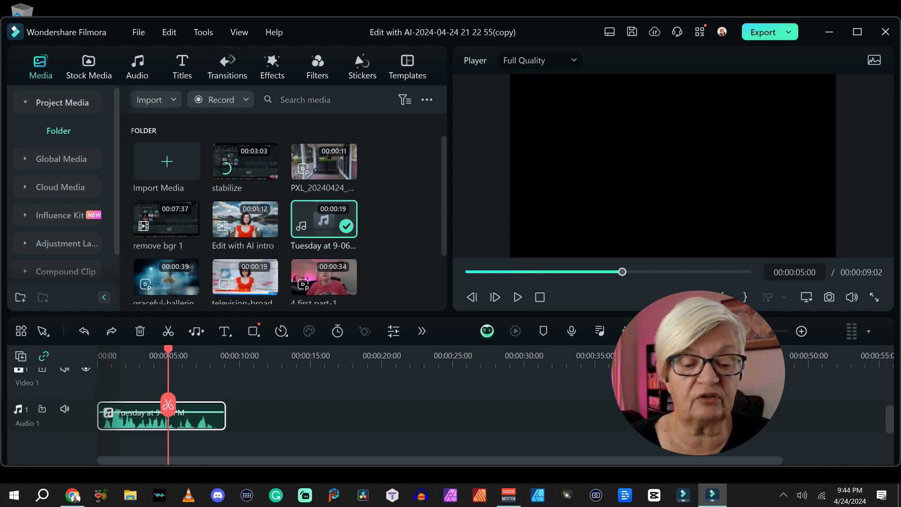
key("Home")
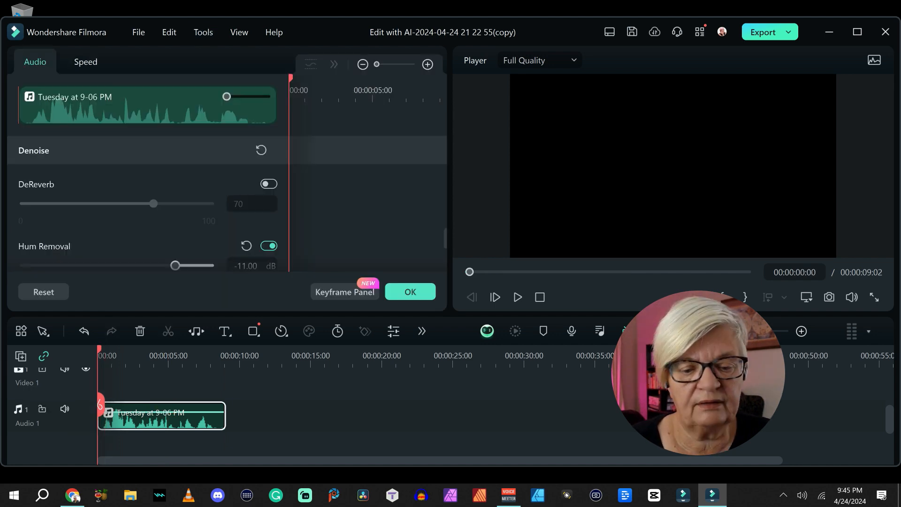
scroll(160, 221, "down", 2)
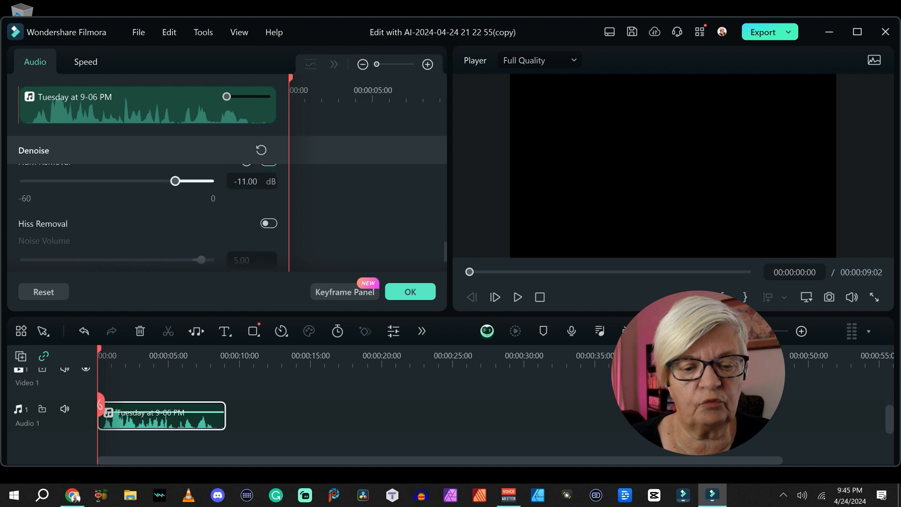
left_click(410, 292)
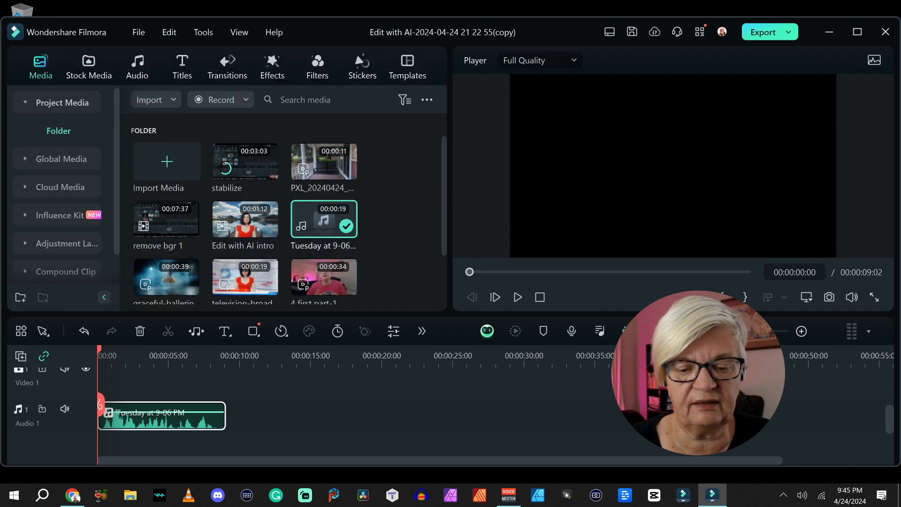
key("space")
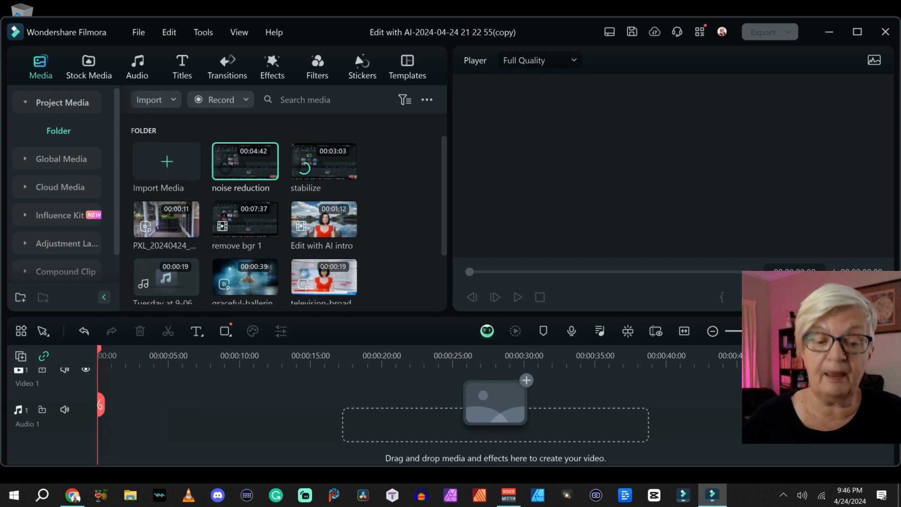
Place the 4 first part-1 clip on video track 1 and replace it with a Silence Detection cut using the 25% volume threshold.
scroll(167, 266, "down", 3)
left_click_drag(166, 266, 106, 404)
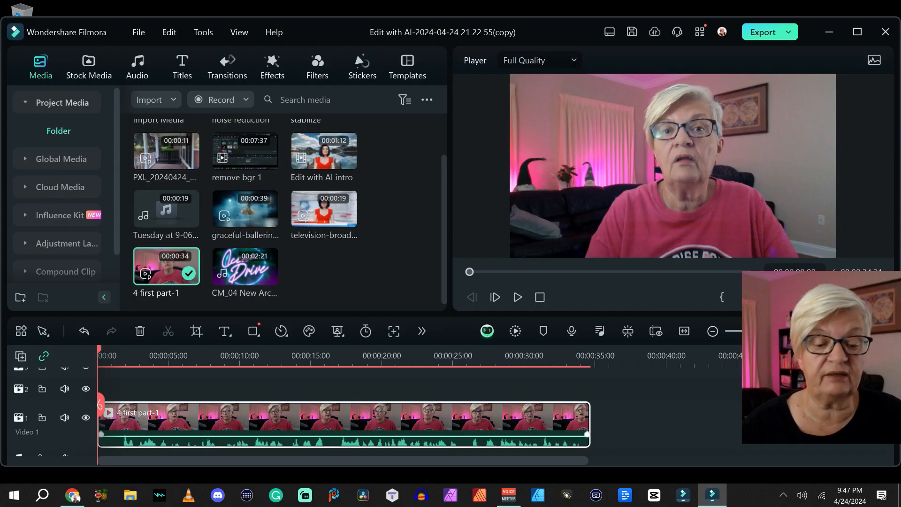
left_click(203, 33)
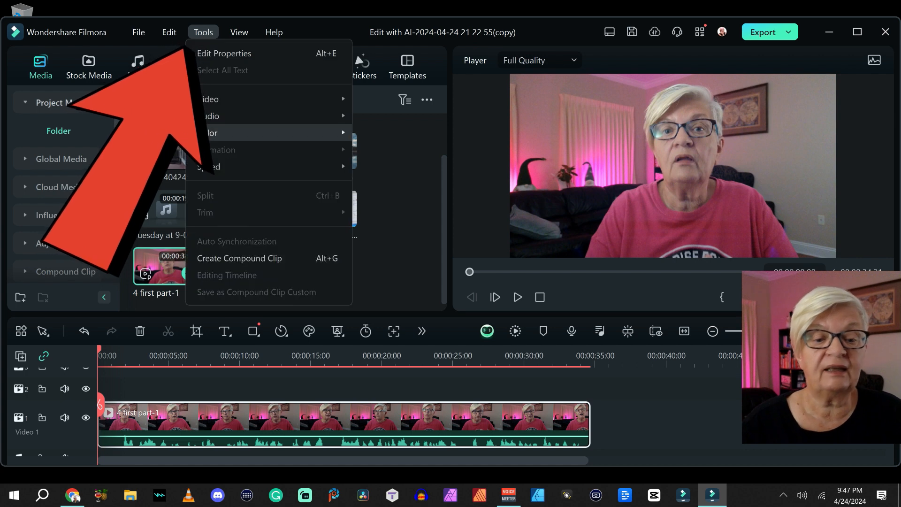
mouse_move(216, 116)
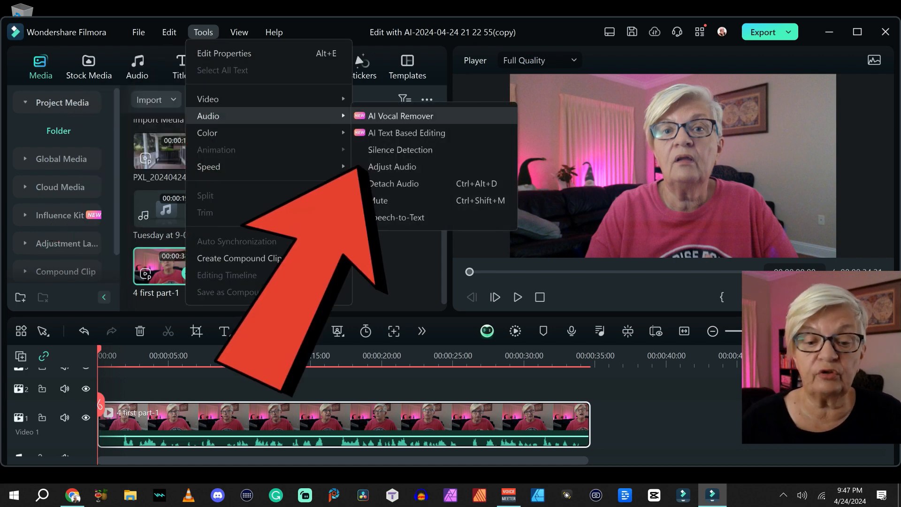
left_click(400, 150)
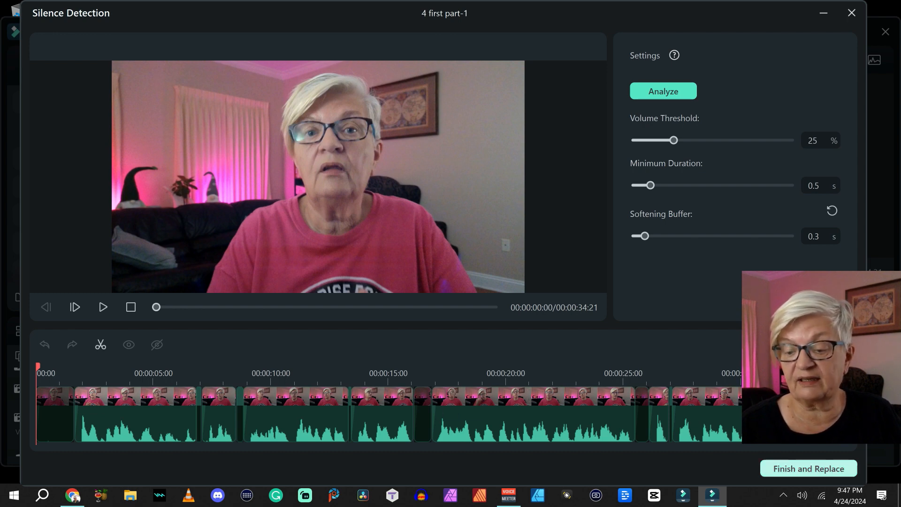
left_click(809, 468)
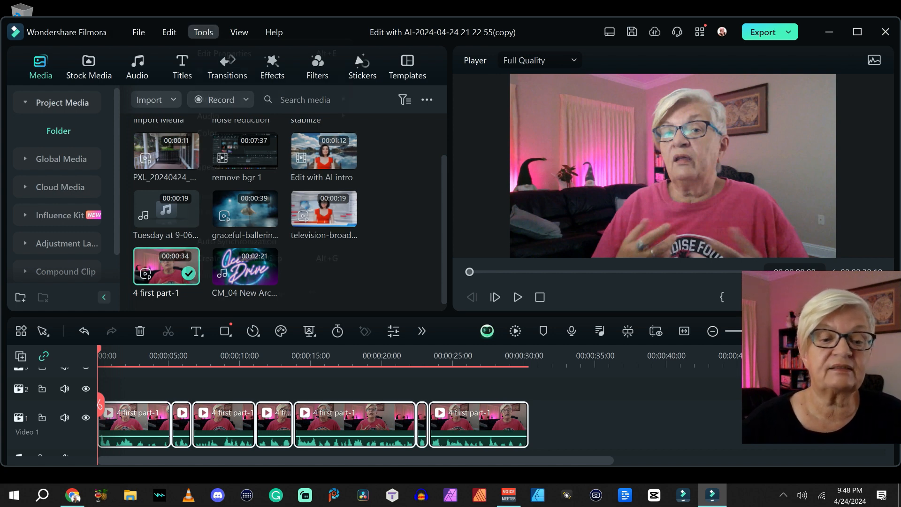
Generate SRT subtitles for the entire timeline sequence with Speech-to-Text, in English (US) without translation and with Auto-match on.
left_click(203, 32)
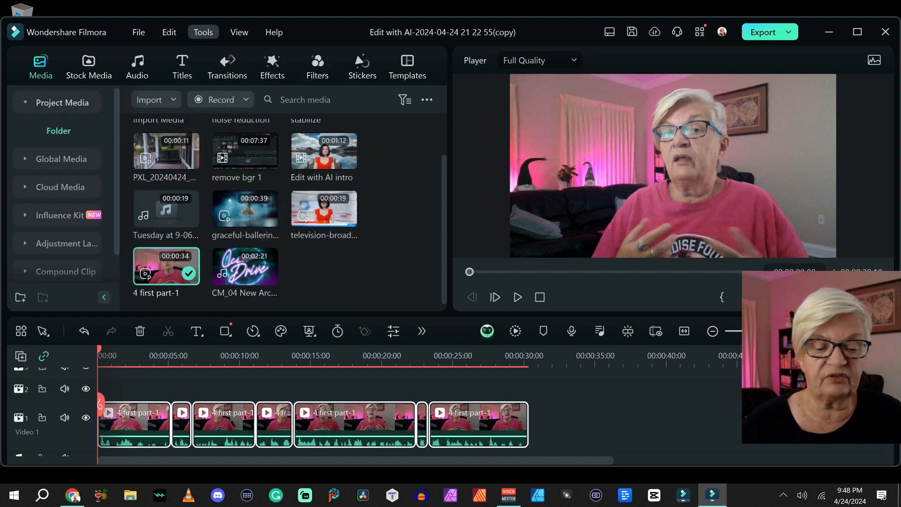
right_click(132, 412)
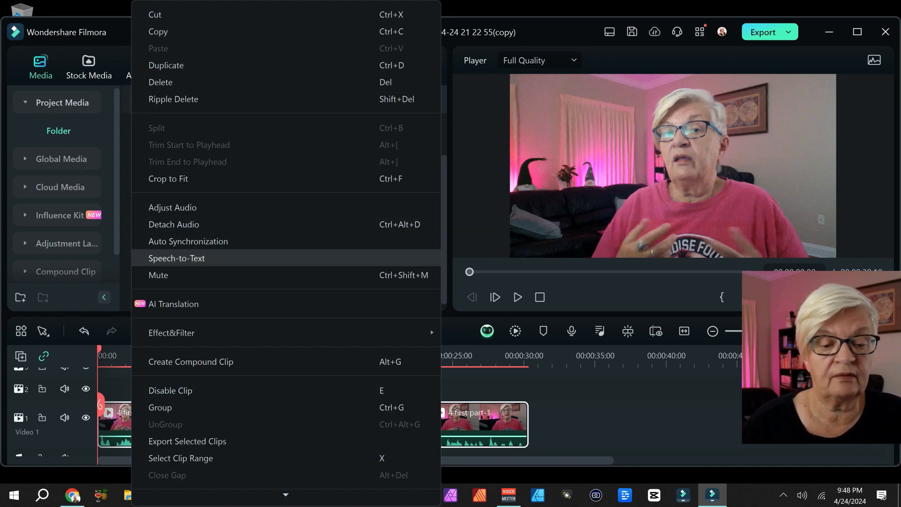
left_click(177, 258)
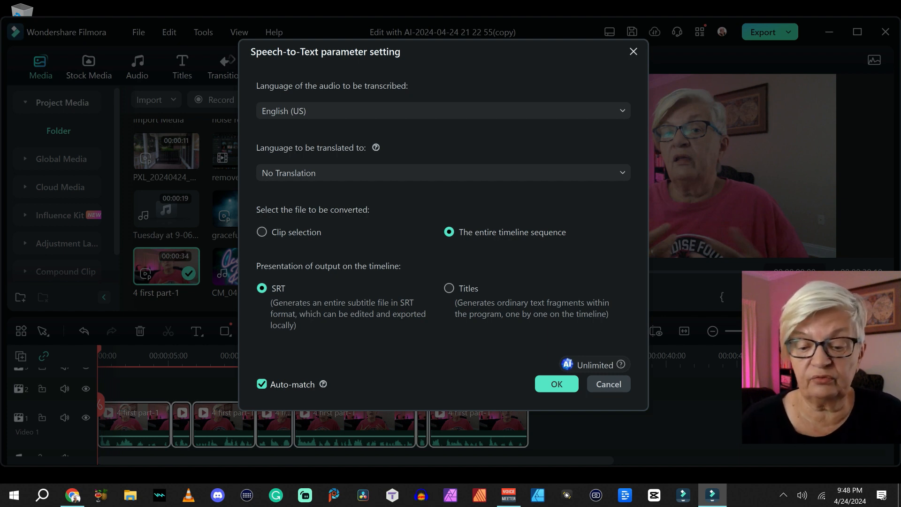
left_click(556, 384)
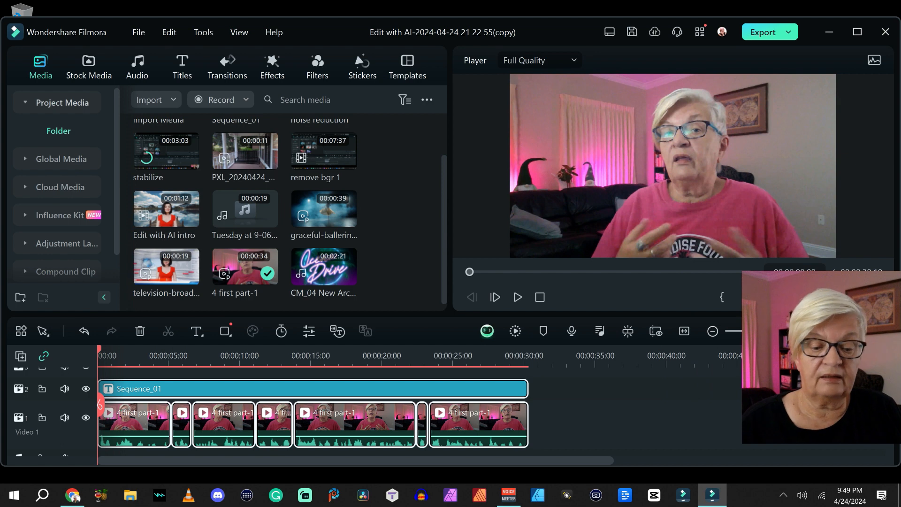
Play the opening with the generated subtitles, and hide and show subtitle track 2 to compare.
left_click(313, 388)
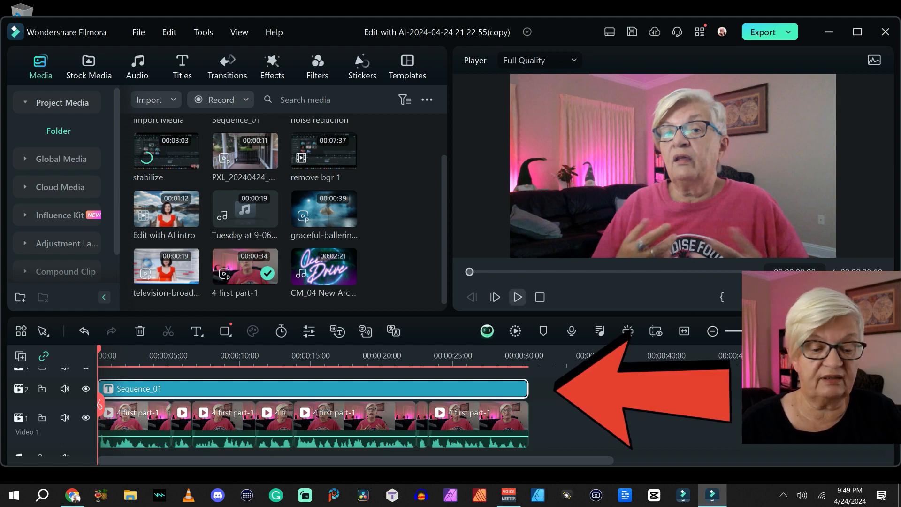
left_click(517, 297)
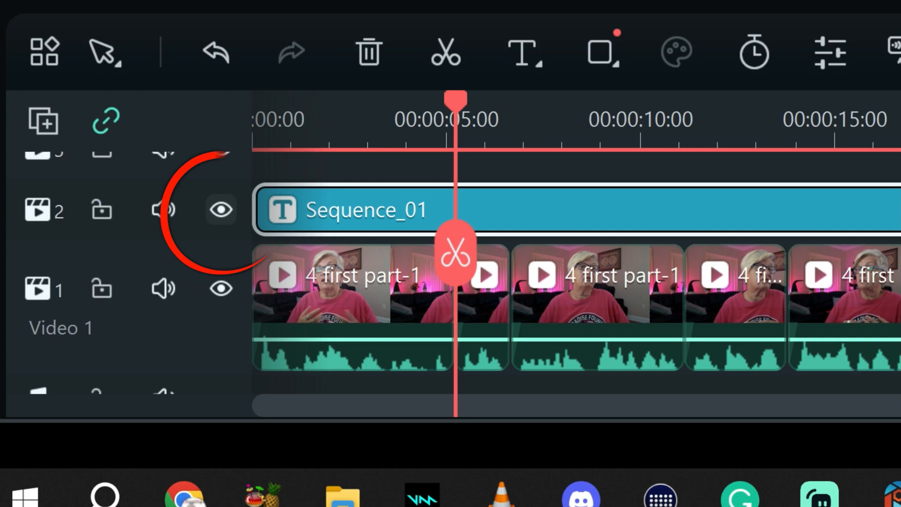
left_click(86, 388)
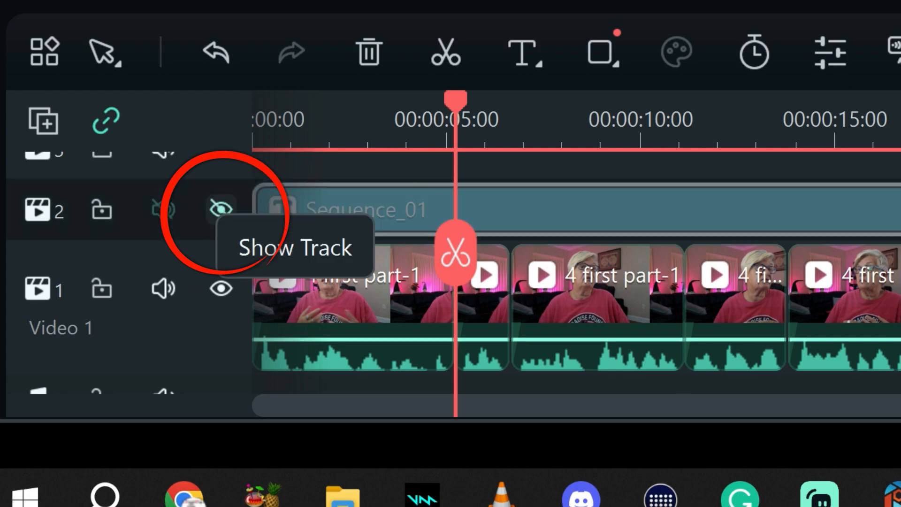
left_click(220, 210)
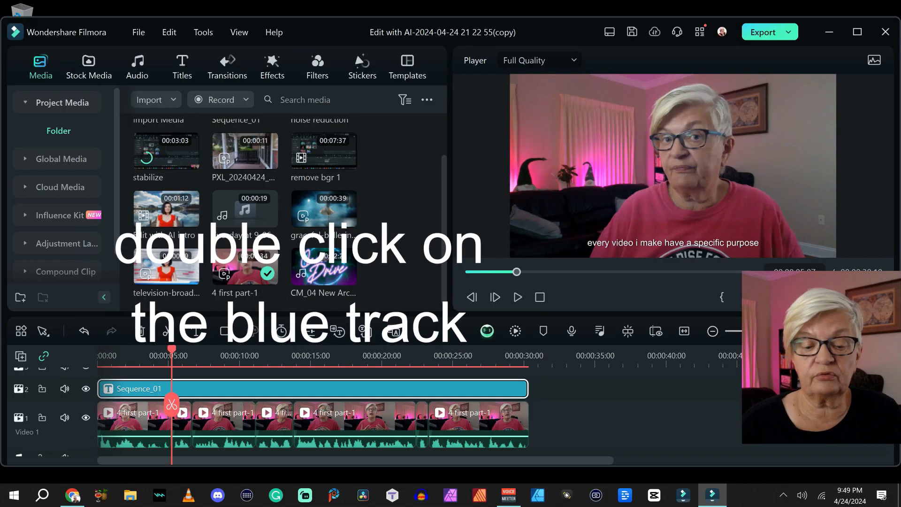
Restyle the generated subtitles in Sequence_01 with green text and a black background at 100% opacity, applied to all subtitles.
double_click(372, 210)
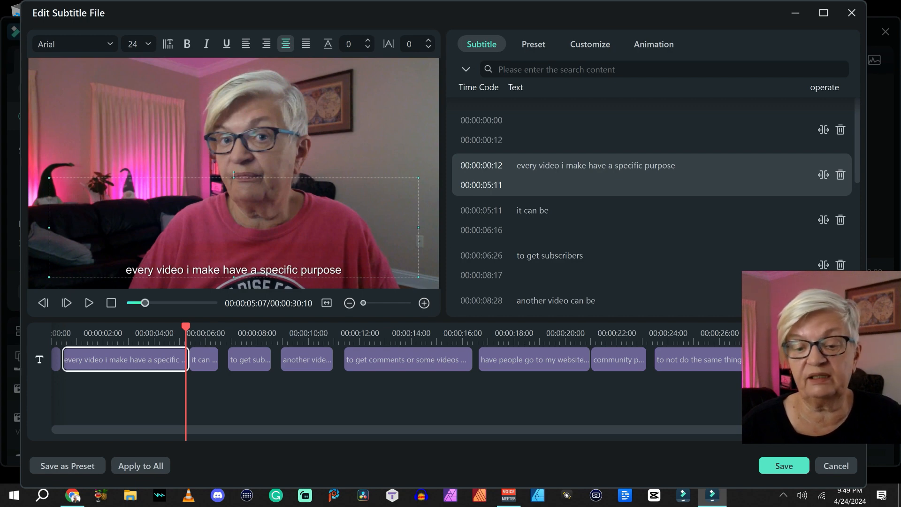
scroll(652, 197, "down", 6)
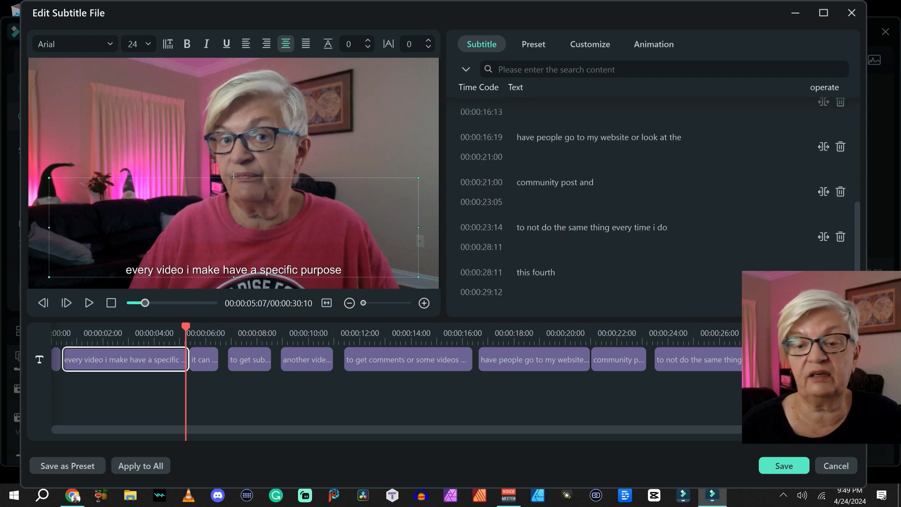
scroll(652, 198, "up", 6)
left_click(589, 44)
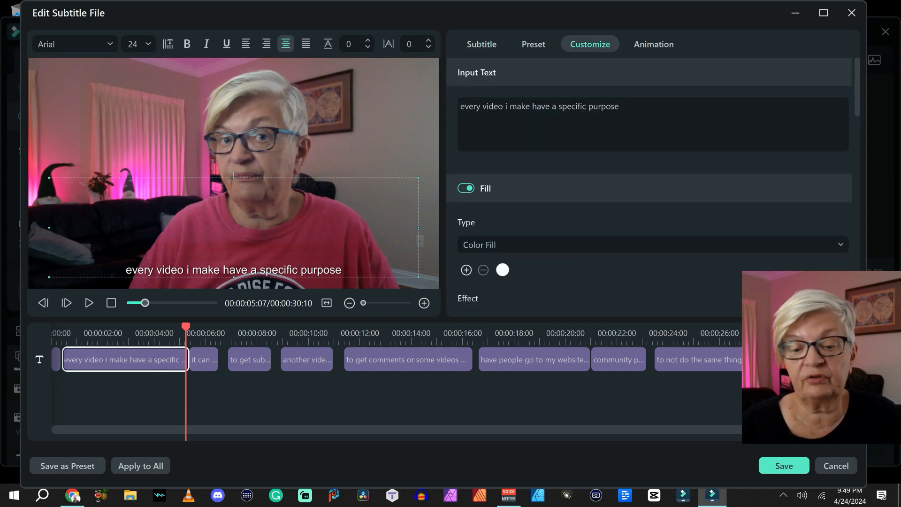
left_click(502, 270)
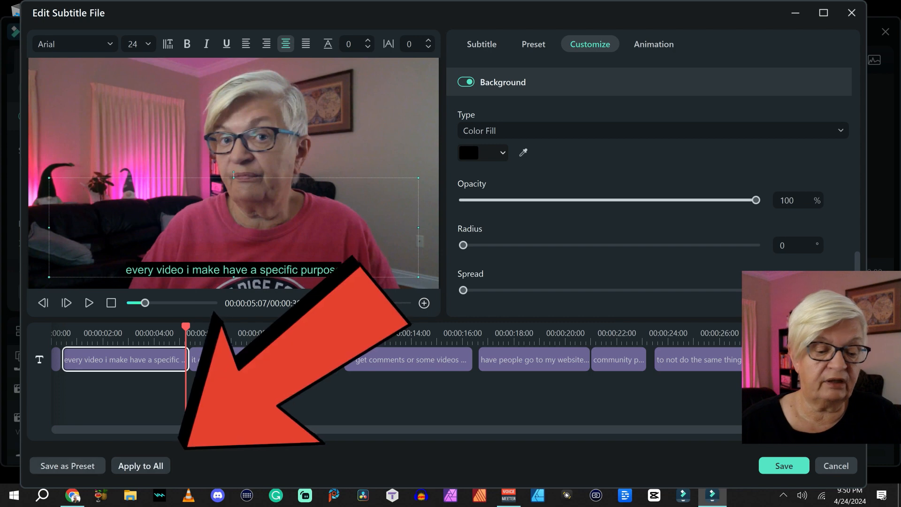
left_click(140, 466)
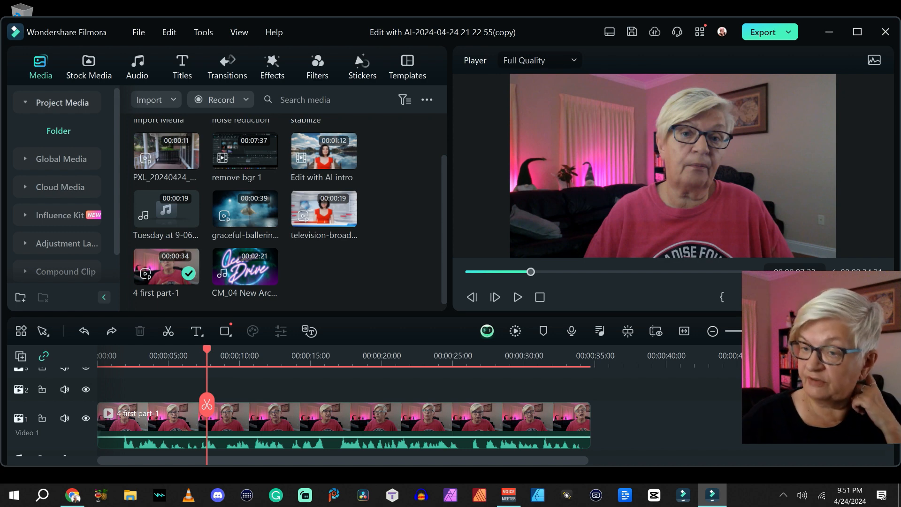
Transcribe the 4 first part-1 timeline clip with AI Text Based Editing.
right_click(345, 420)
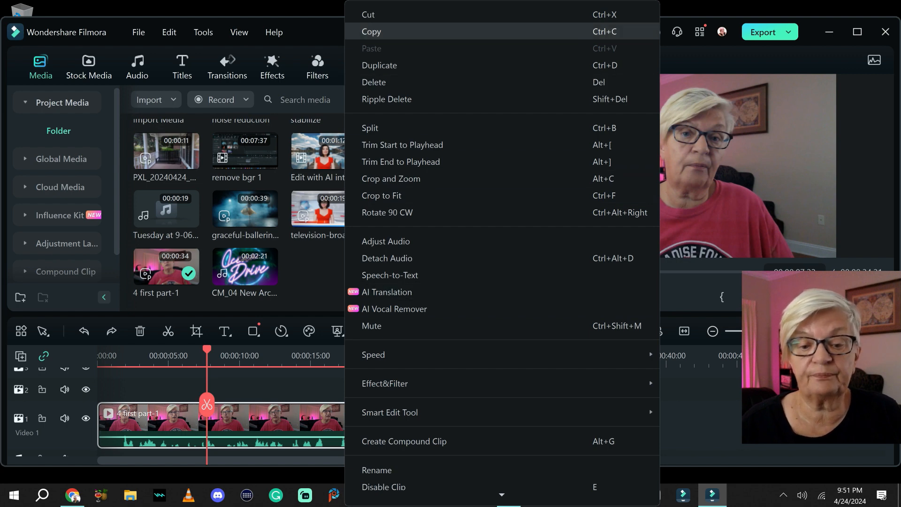
mouse_move(390, 412)
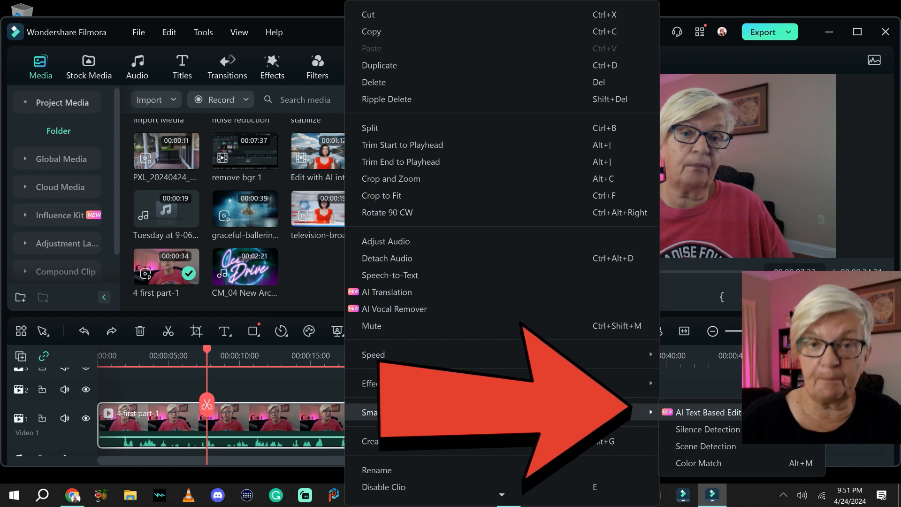
left_click(709, 412)
left_click(556, 269)
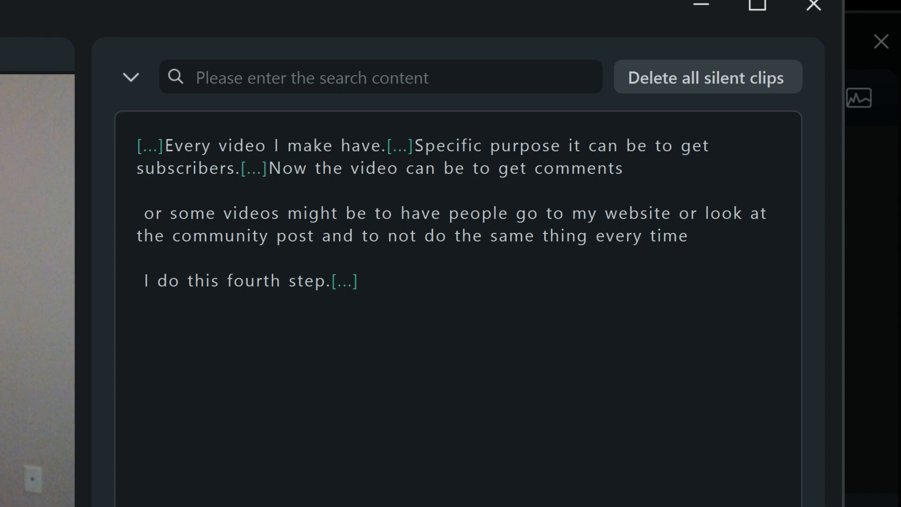
Delete the silent gaps after "fourth step.", before "Now the video" and at the transcript's start.
left_click(333, 281)
left_click_drag(332, 280, 360, 280)
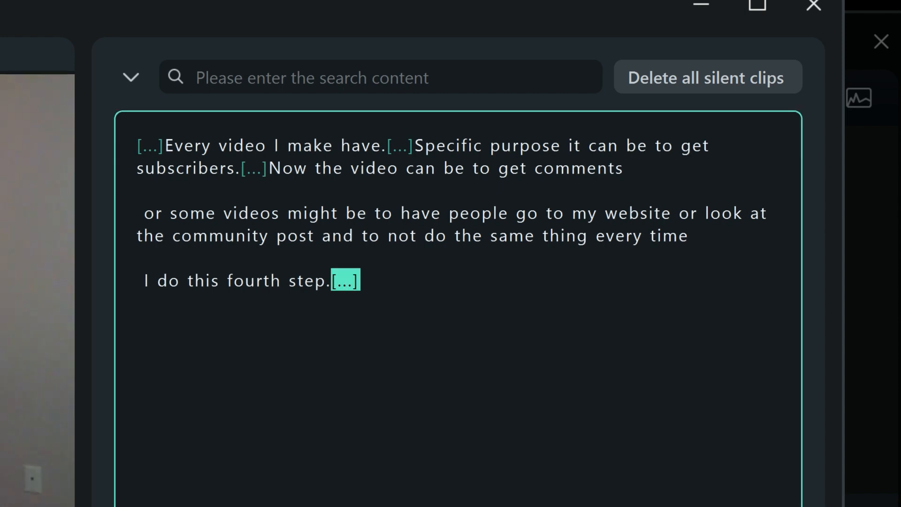
key("BackSpace")
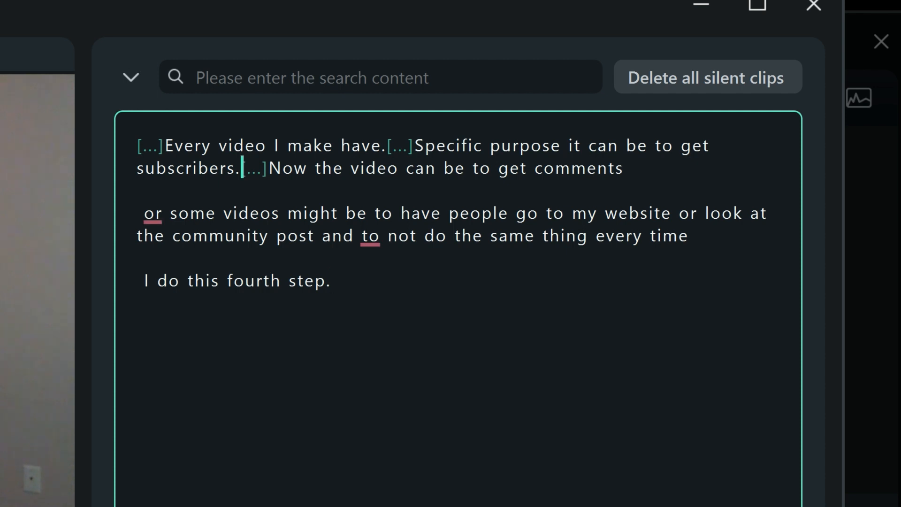
left_click_drag(242, 168, 271, 168)
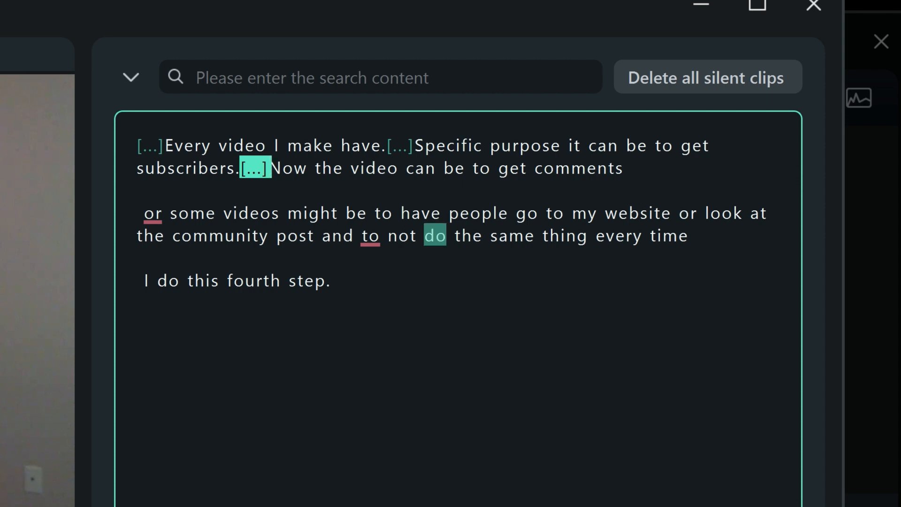
key("BackSpace")
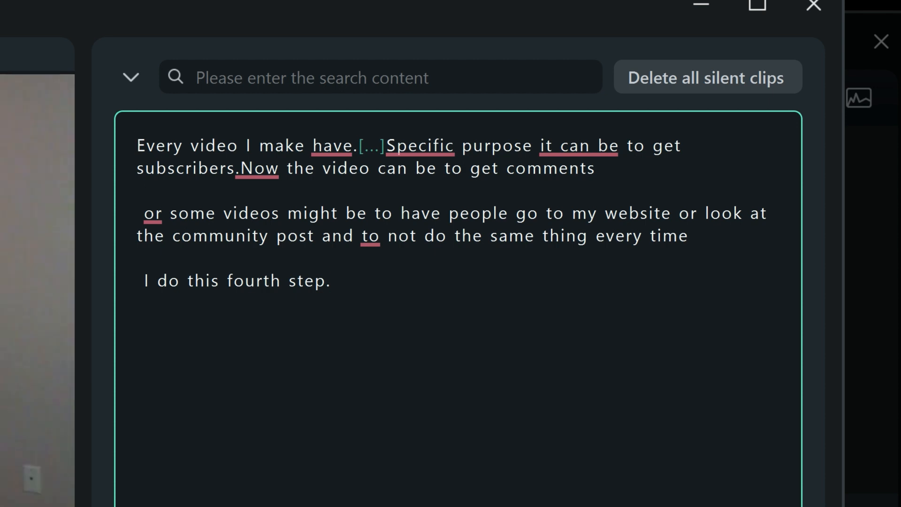
Delete the words "can be to get comments" from the transcript and export the edited clip to the timeline.
left_click_drag(377, 168, 602, 180)
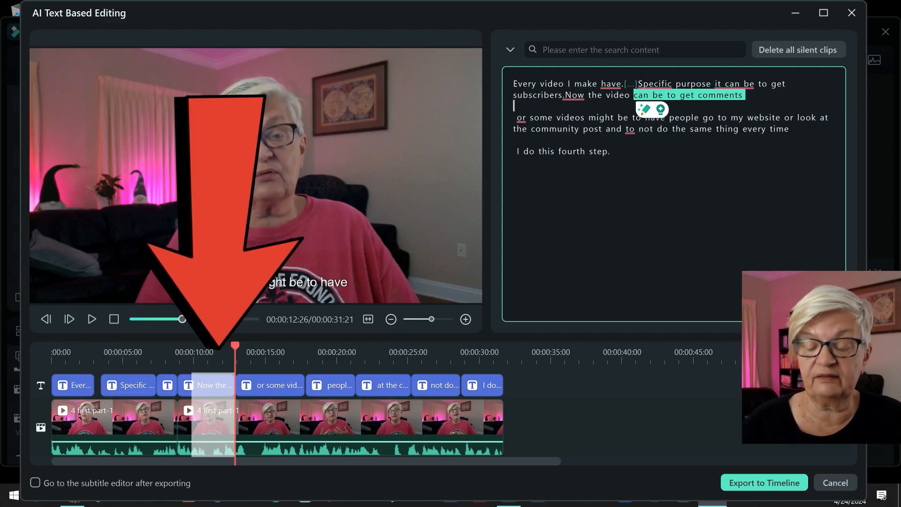
key("Delete")
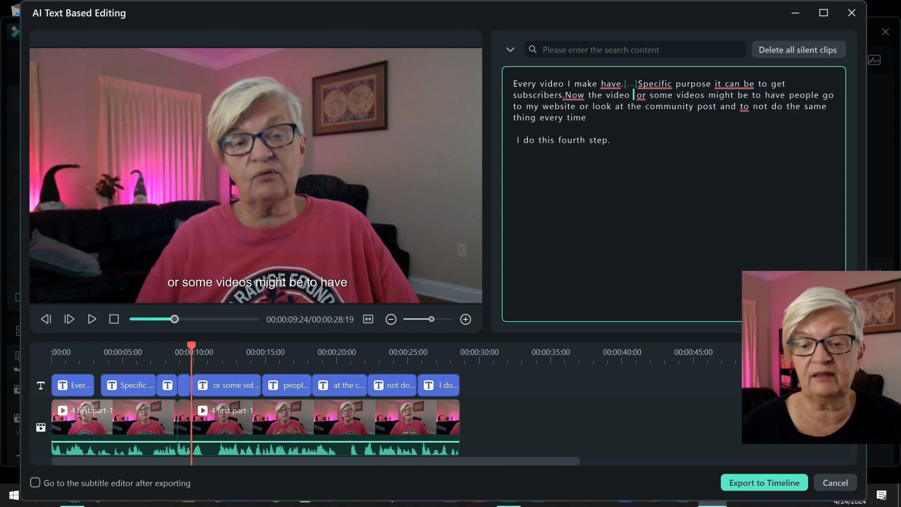
left_click(764, 483)
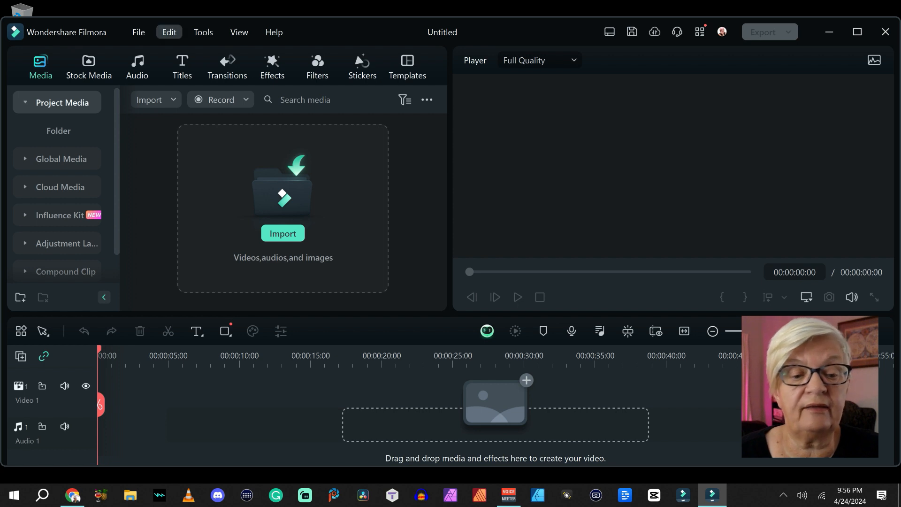
Configure the new project with a 9:16 (Portrait) aspect ratio, 2160x3840 resolution and 30 fps.
left_click(138, 32)
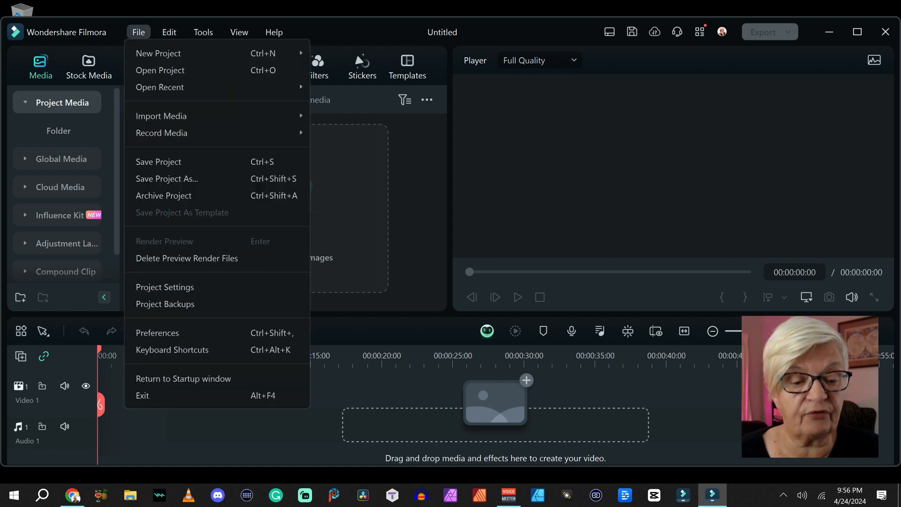
left_click(165, 287)
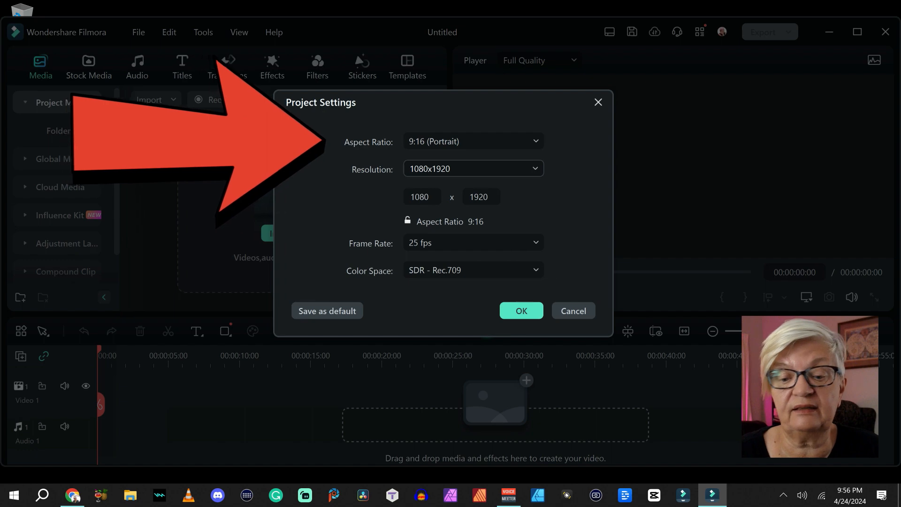
left_click(473, 168)
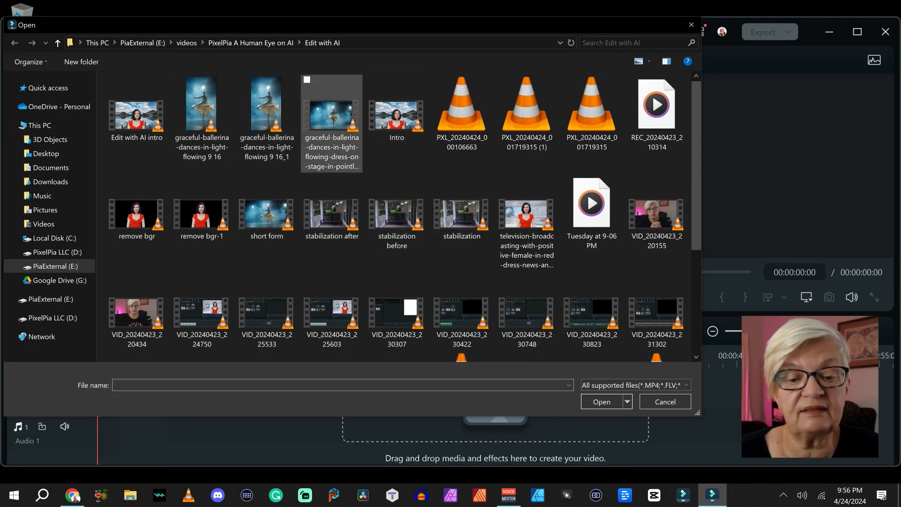
Import the landscape graceful-ballerina video, try it on the timeline with the project settings kept, and delete it from the timeline.
double_click(332, 118)
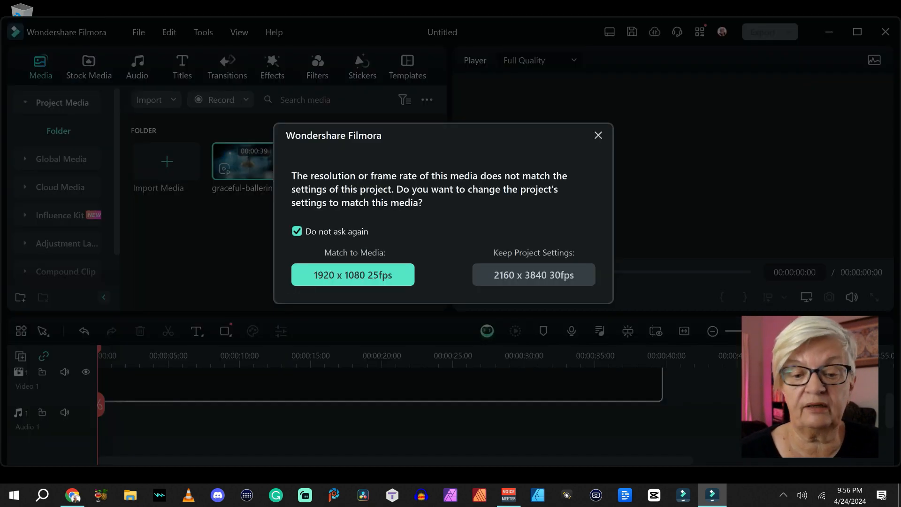
left_click(354, 275)
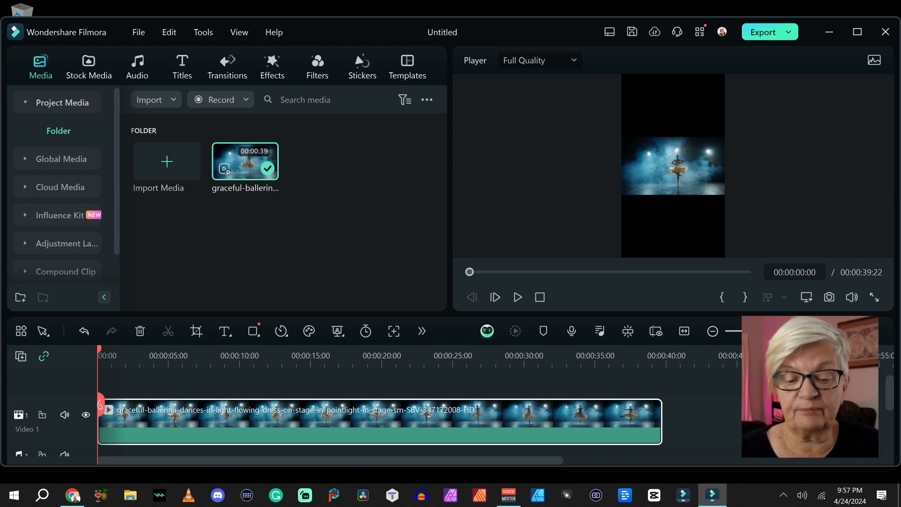
key("Delete")
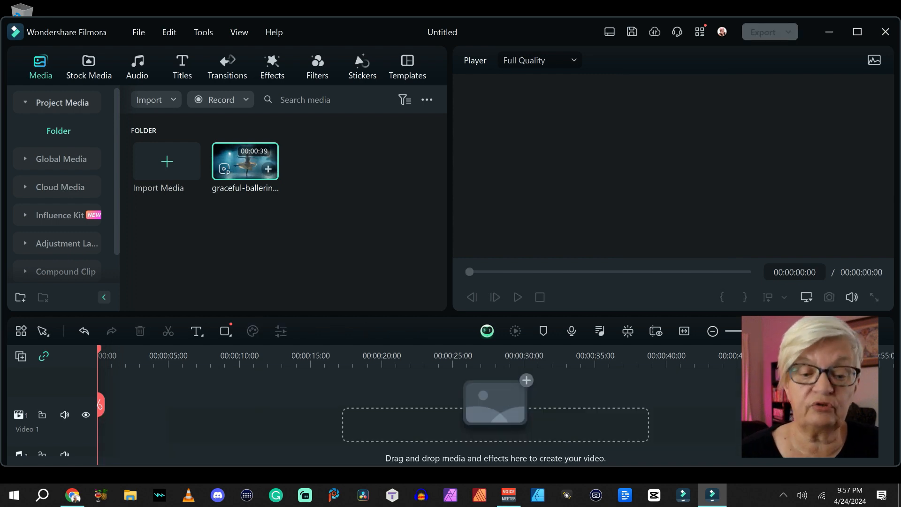
Analyze the imported ballerina video with Auto Reframe, using the 9:16 aspect ratio and Auto motion speed.
right_click(245, 162)
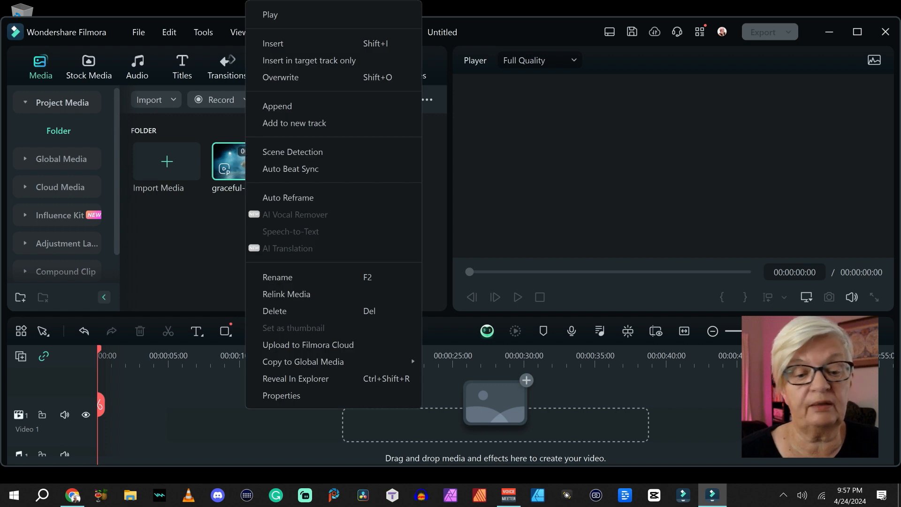
left_click(240, 163)
right_click(252, 163)
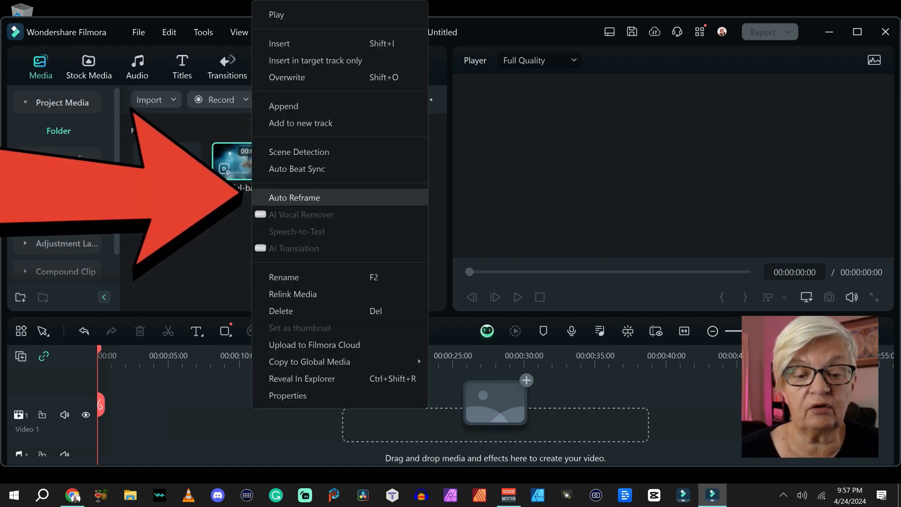
left_click(294, 197)
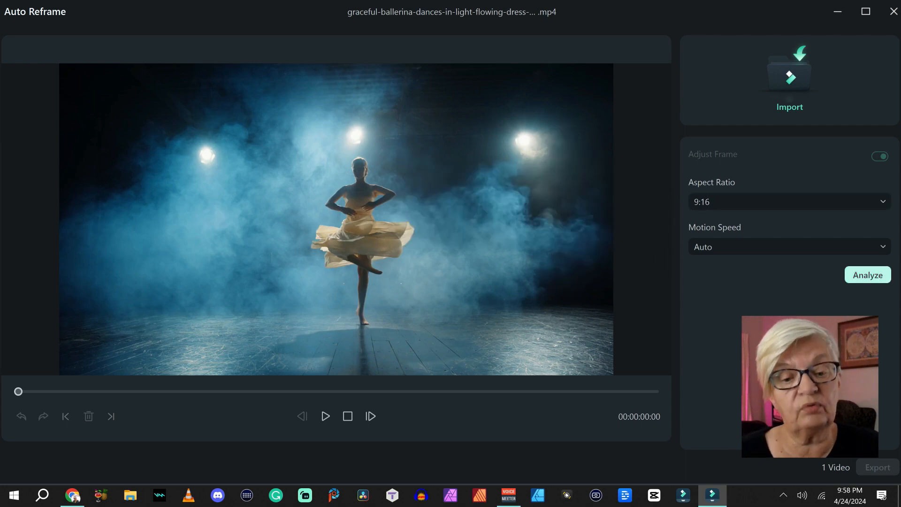
left_click(867, 275)
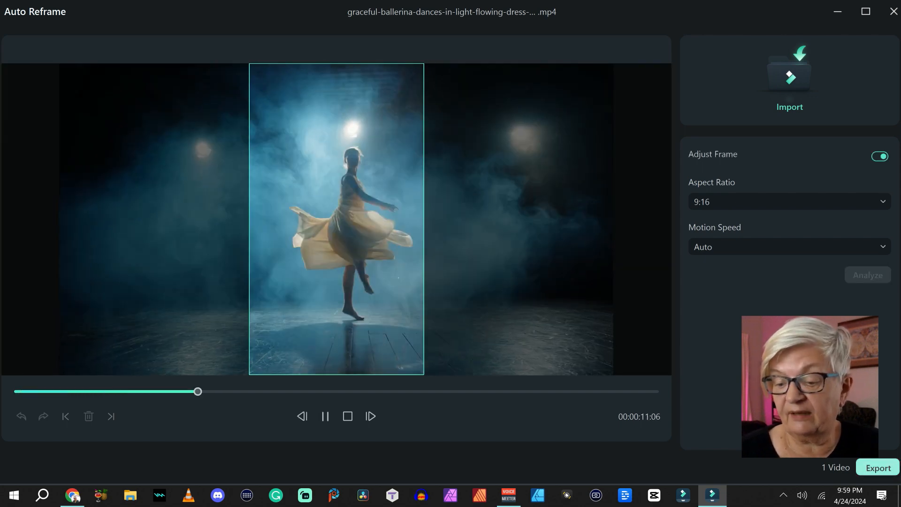
Export the reframed ballerina video under the name "vertical 9 16" and close Auto Reframe.
left_click(877, 467)
key("BackSpace")
key("BackSpace")
key("BackSpace")
key("BackSpace")
key("BackSpace")
key("BackSpace")
key("BackSpace")
key("BackSpace")
key("BackSpace")
key("BackSpace")
key("BackSpace")
key("BackSpace")
key("BackSpace")
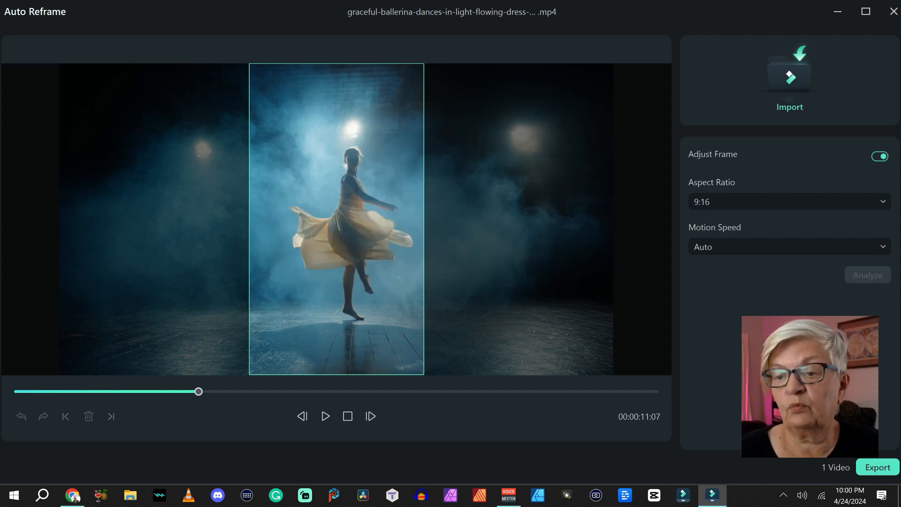
left_click_drag(890, 10, 890, 11)
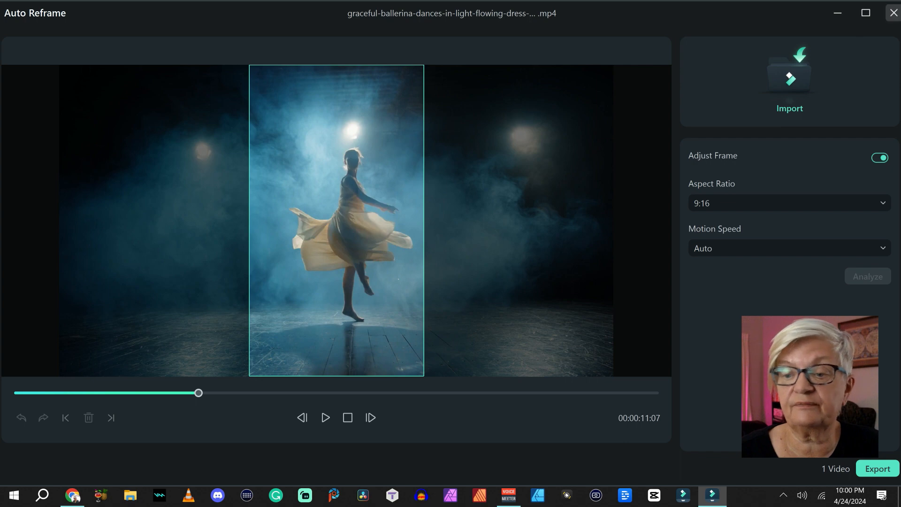
left_click(894, 12)
Import the vertical 9 16 video and place it at the start of video track 1.
left_click(166, 161)
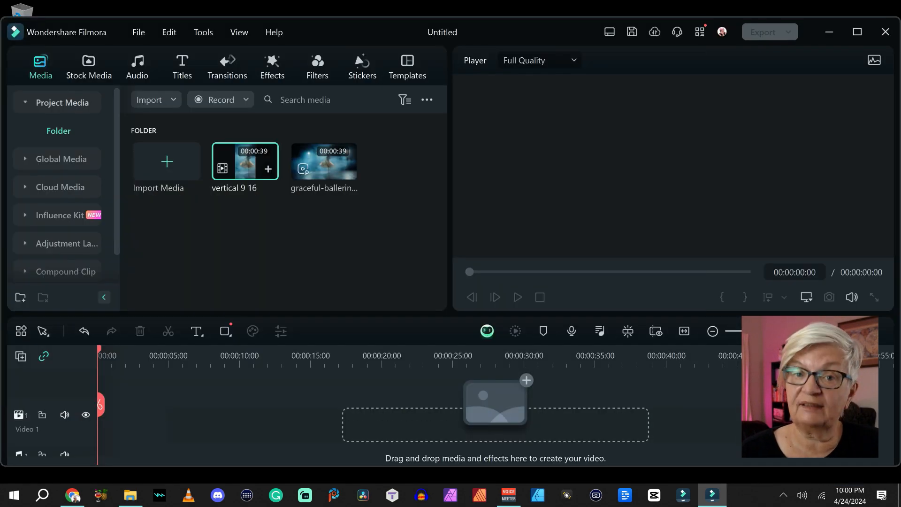
left_click_drag(244, 161, 103, 436)
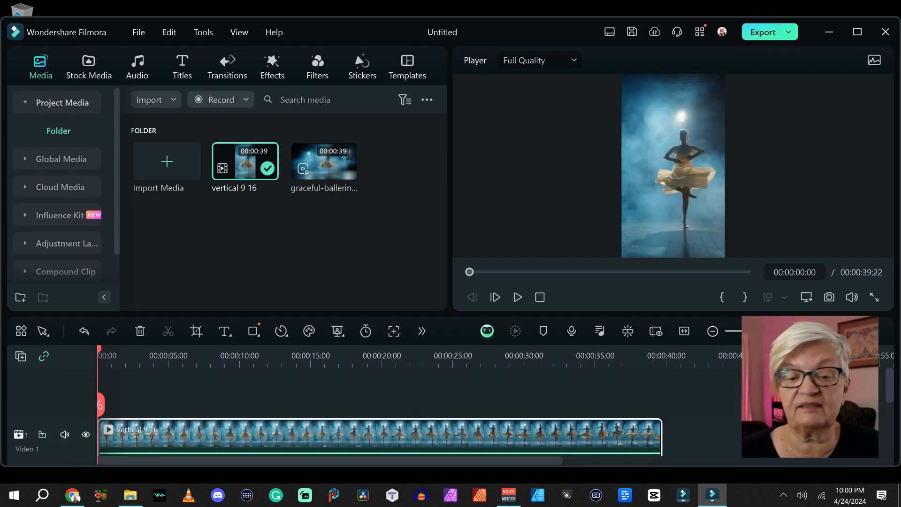
left_click(324, 161)
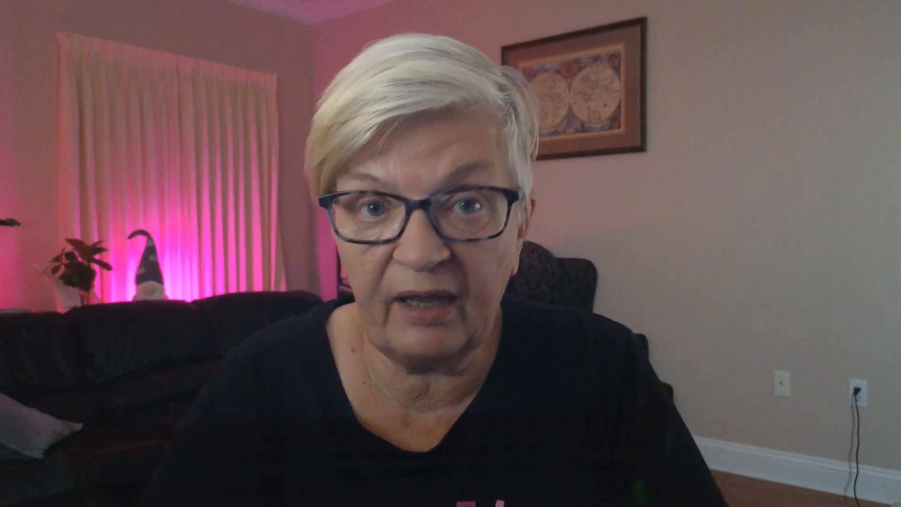